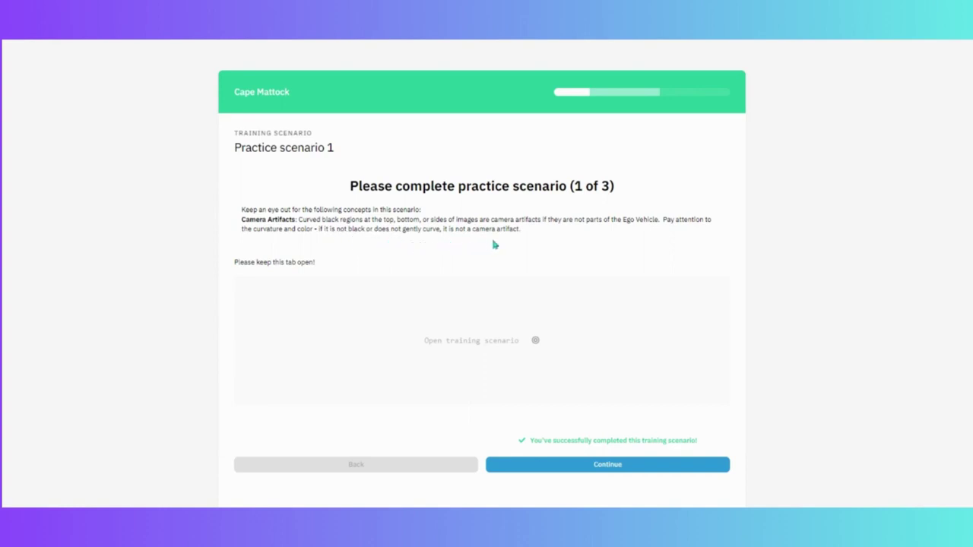
Step: Open practice scenario 1 and start its training task
left_click(487, 344)
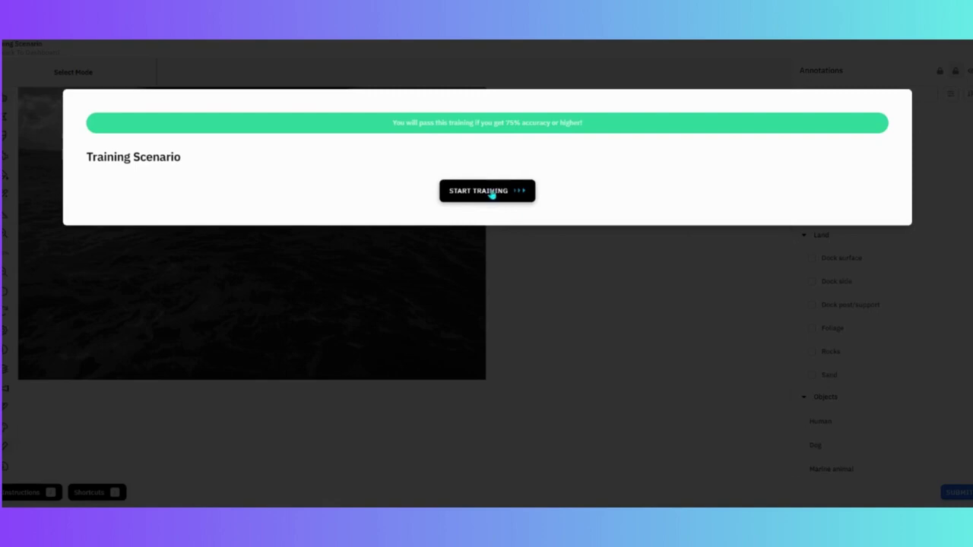
left_click(490, 193)
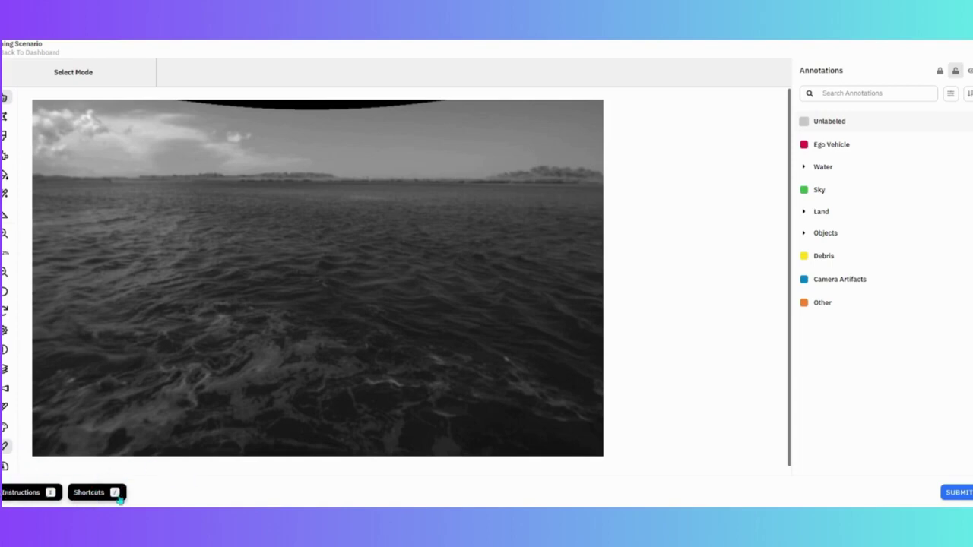
Step: Look through the list of keyboard shortcuts, including the common actions, image adjustments and modes, and close it
left_click(119, 492)
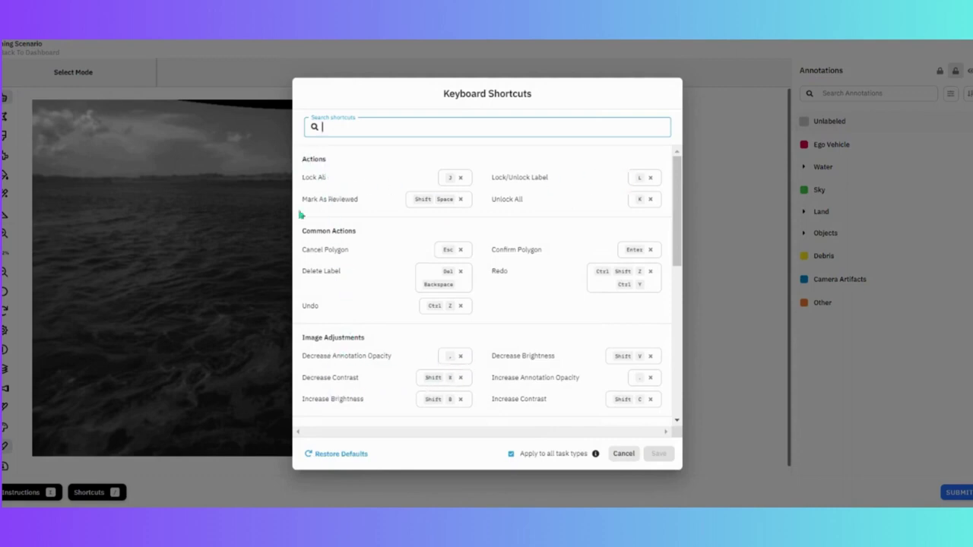
scroll(374, 328, "down", 5)
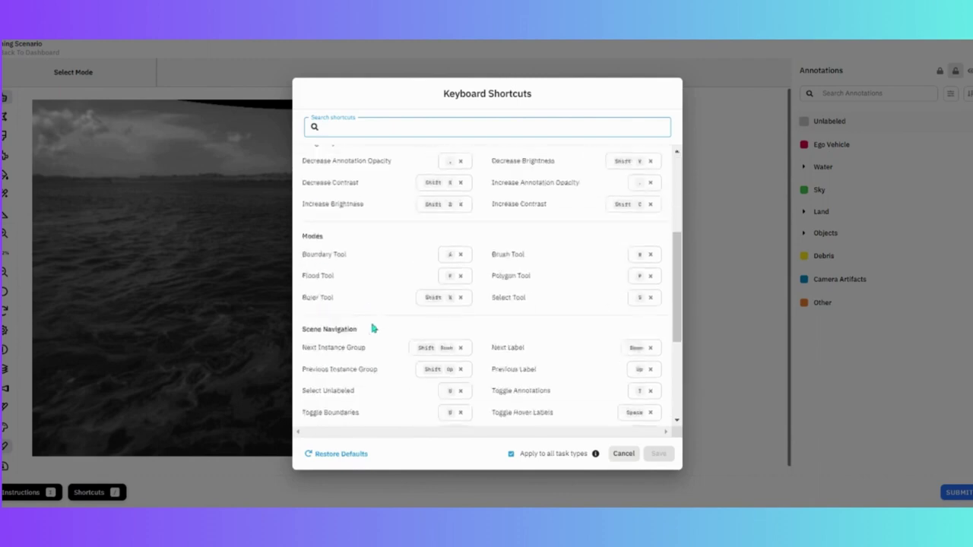
scroll(378, 332, "up", 5)
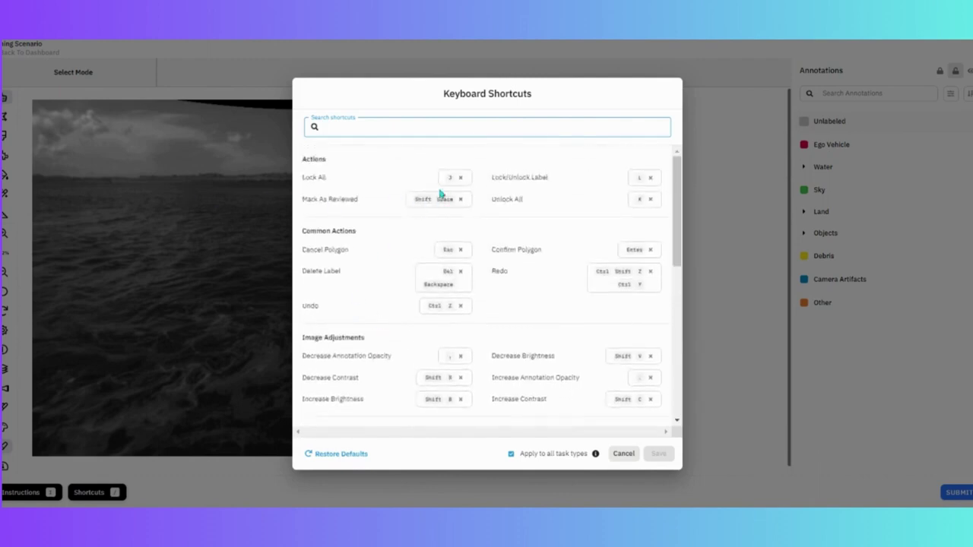
scroll(441, 193, "down", 5)
left_click(244, 257)
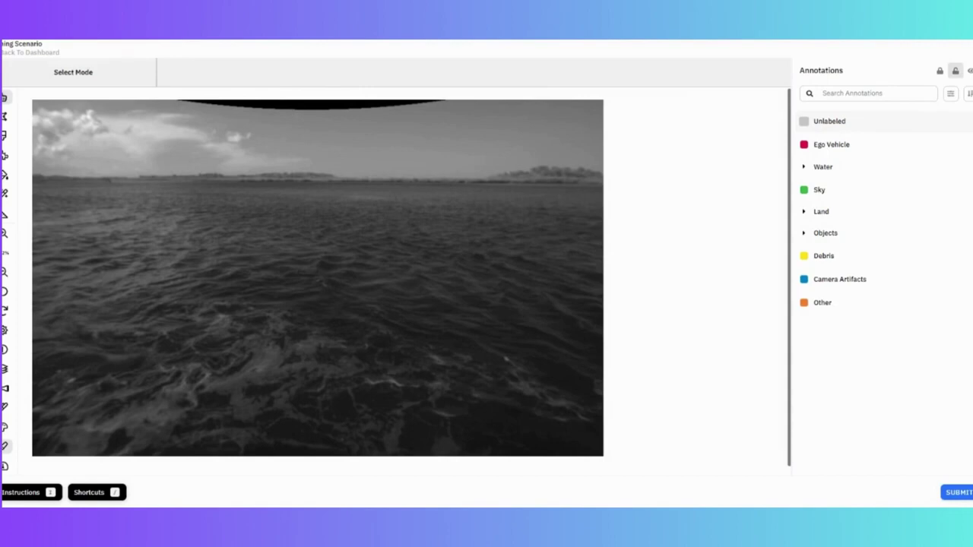
scroll(319, 342, "up", 5)
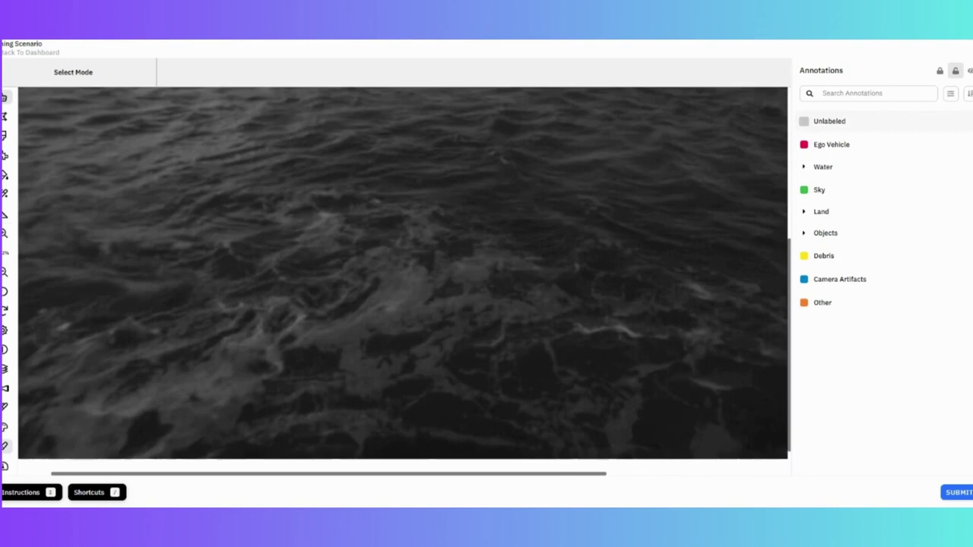
scroll(403, 274, "down", 5)
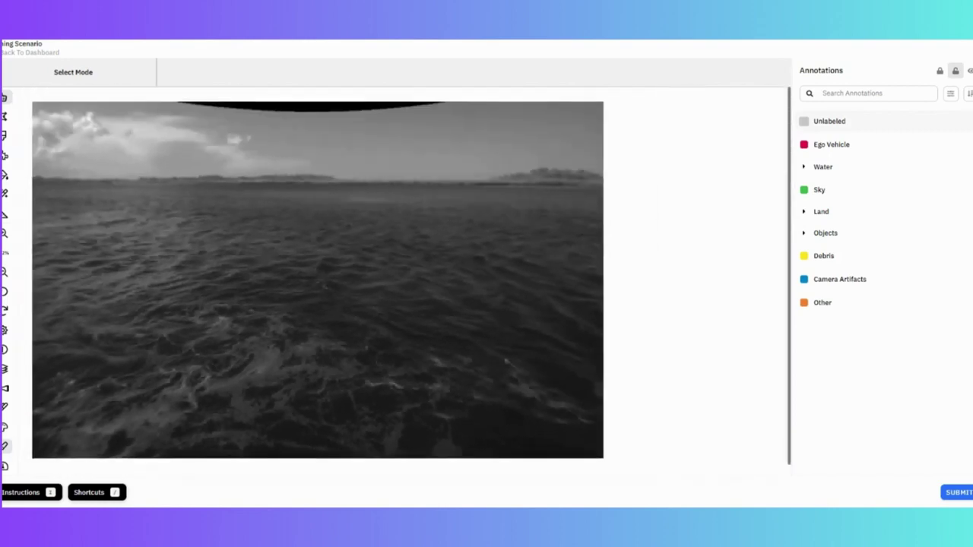
scroll(320, 282, "up", 4)
scroll(319, 281, "down", 4)
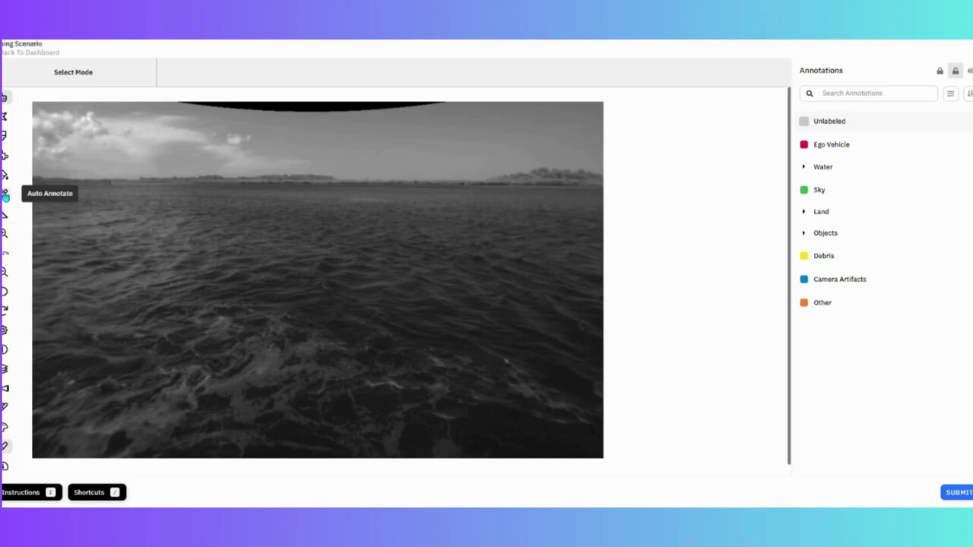
Step: Use Auto Annotate to box the curved black region at the image's upper edge and assign it the Camera Artifacts class
left_click(5, 196)
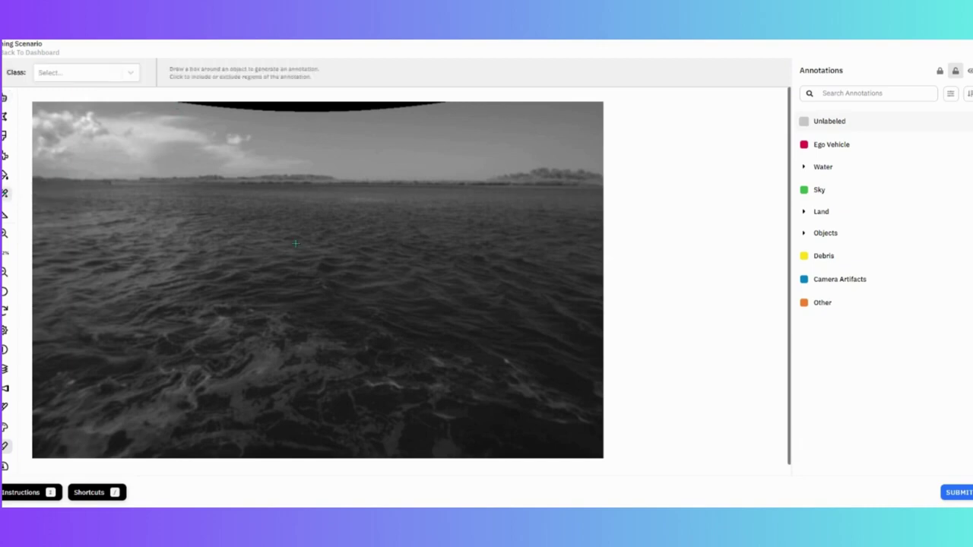
scroll(296, 244, "up", 3)
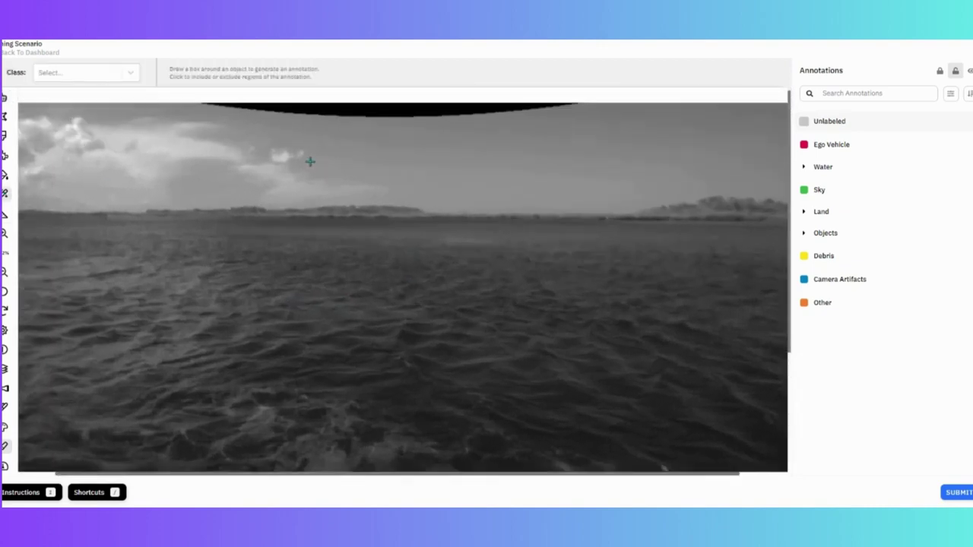
scroll(304, 162, "up", 2)
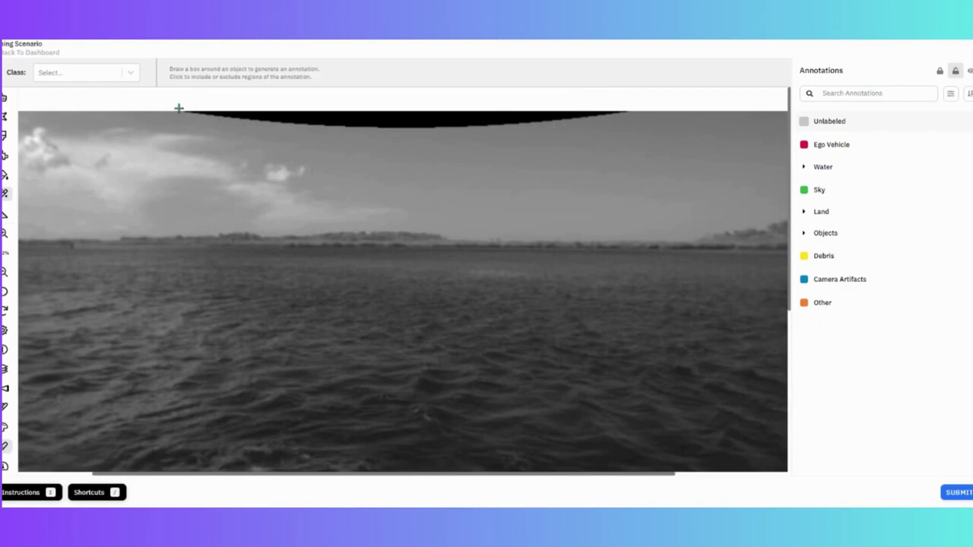
mouse_move(179, 109)
left_mouse_down()
mouse_move(183, 122)
mouse_move(322, 139)
mouse_move(641, 129)
left_mouse_up()
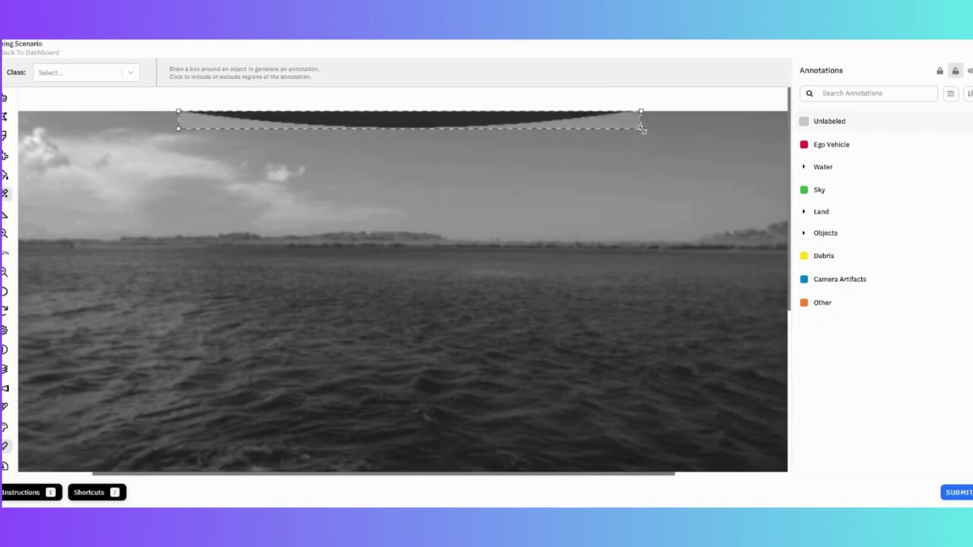
left_click(836, 281)
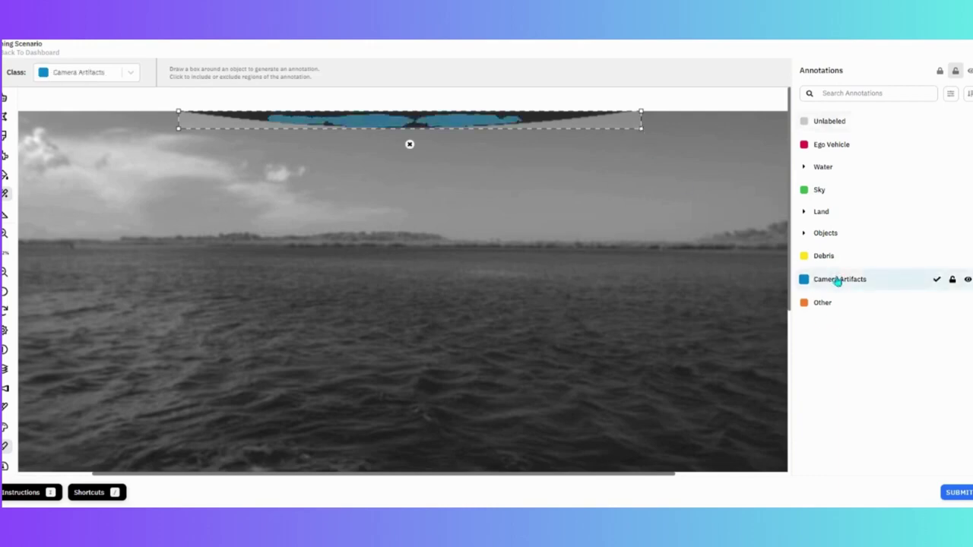
Step: Add include points across the missed parts of the curved black region so the Camera Artifacts mask extends to both tips
left_click(252, 120)
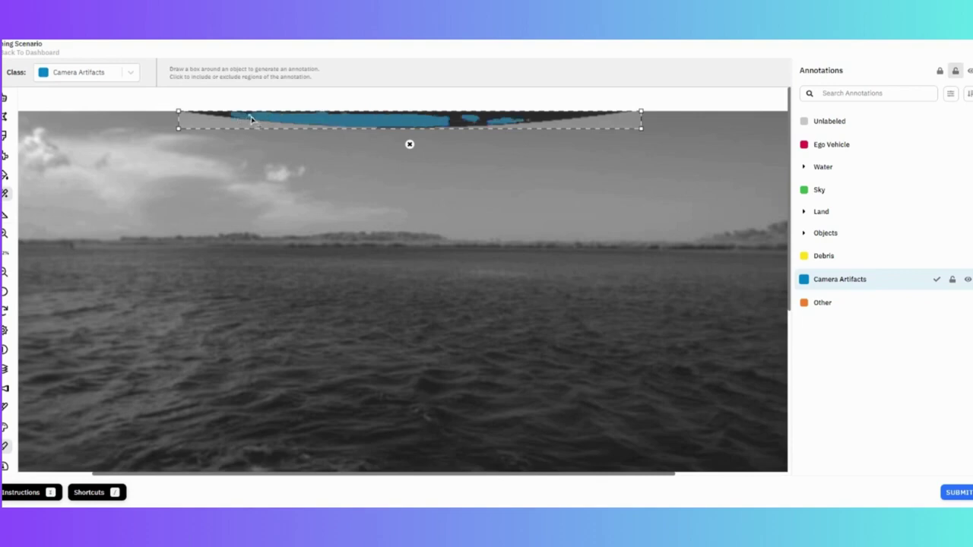
left_click(457, 123)
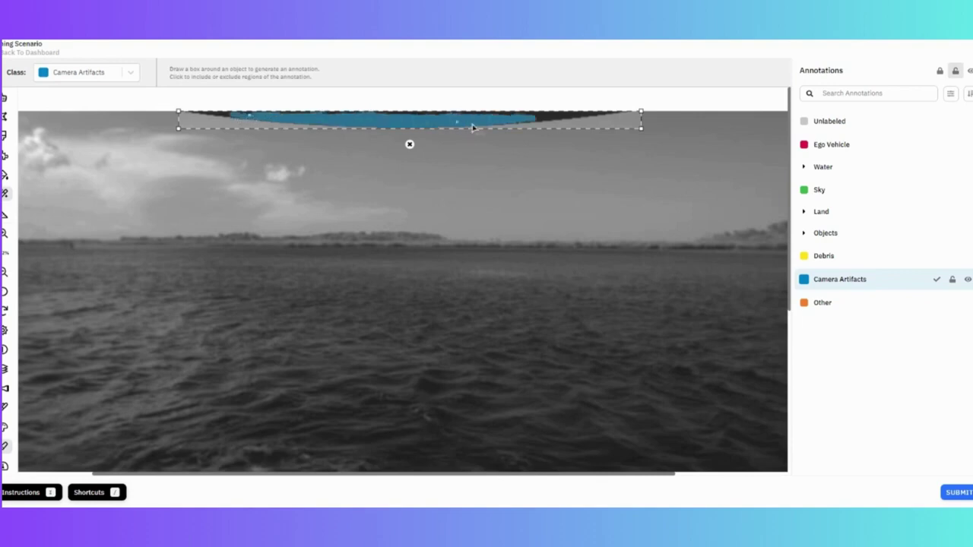
left_click(545, 117)
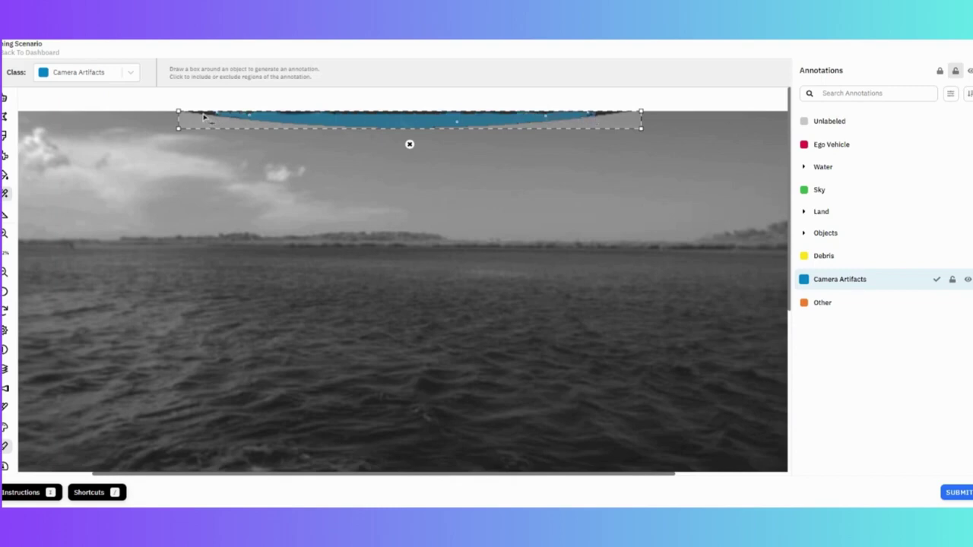
left_click(204, 115)
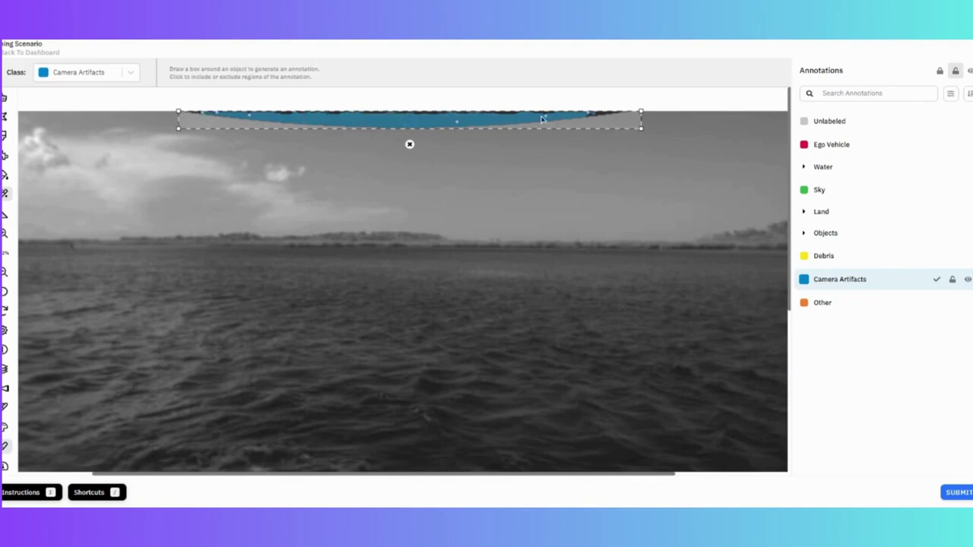
left_click(605, 115)
Step: Lock the Camera Artifacts label and confirm the auto-generated annotation
mouse_move(826, 127)
left_click(953, 284)
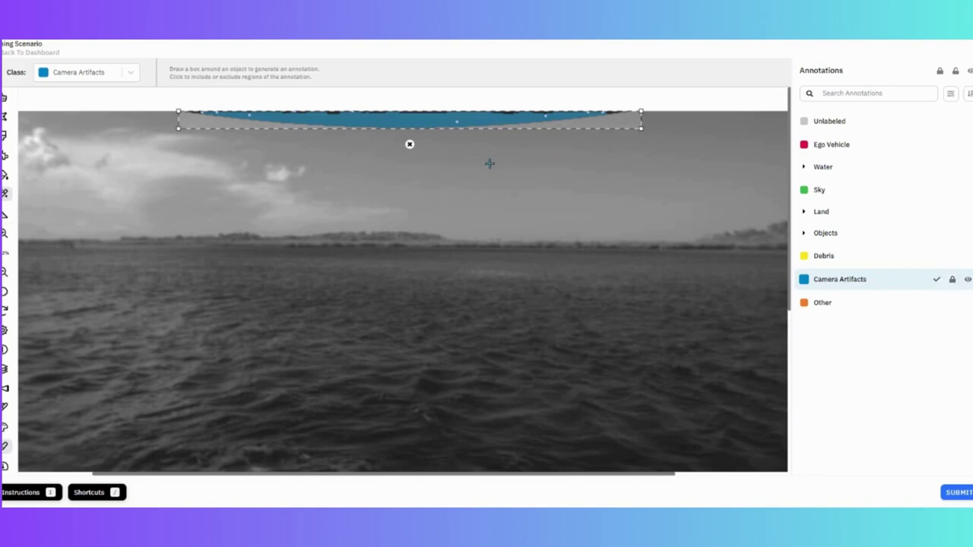
key("Return")
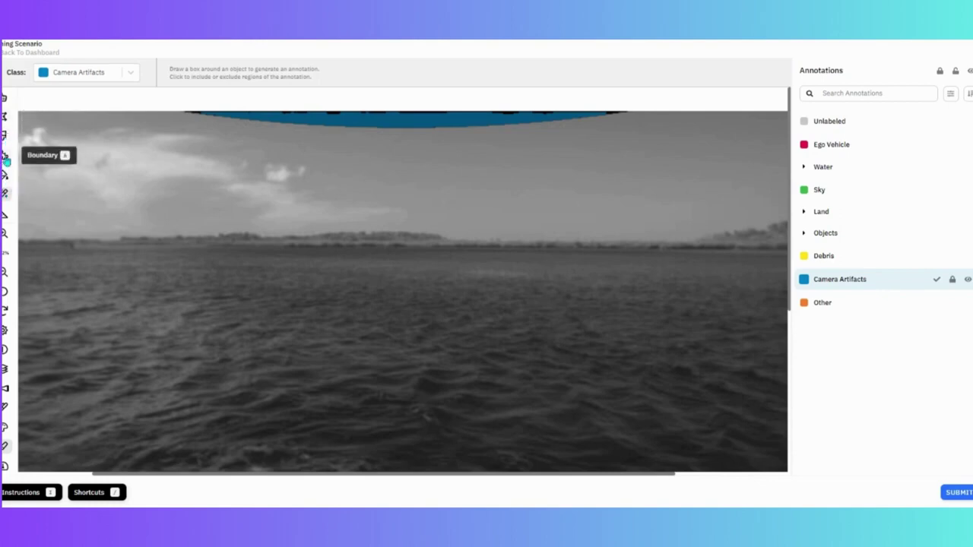
Step: Try to paint the unfilled gaps along the camera artifact's upper edge with a 5 px Brush, and undo the stroke
left_click(5, 139)
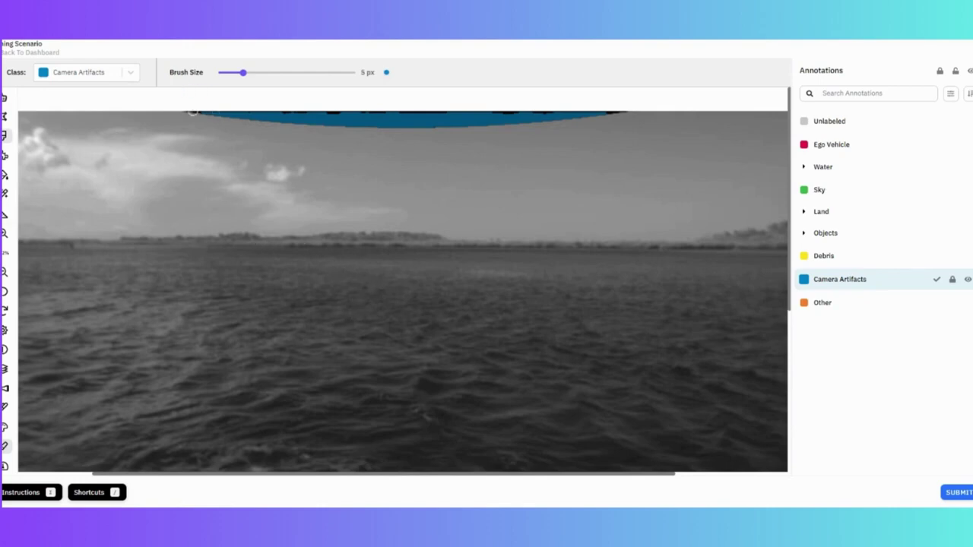
left_click_drag(192, 111, 199, 111)
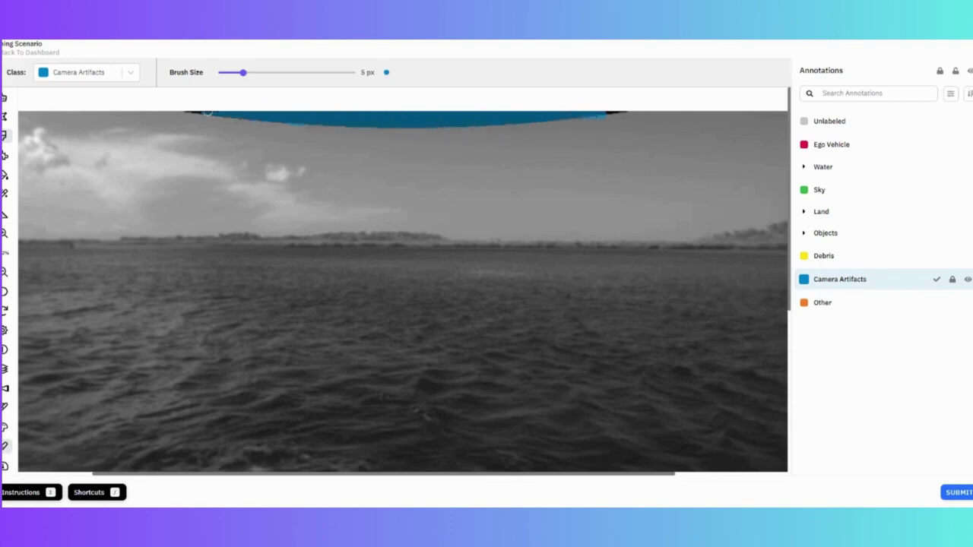
scroll(243, 90, "up", 5)
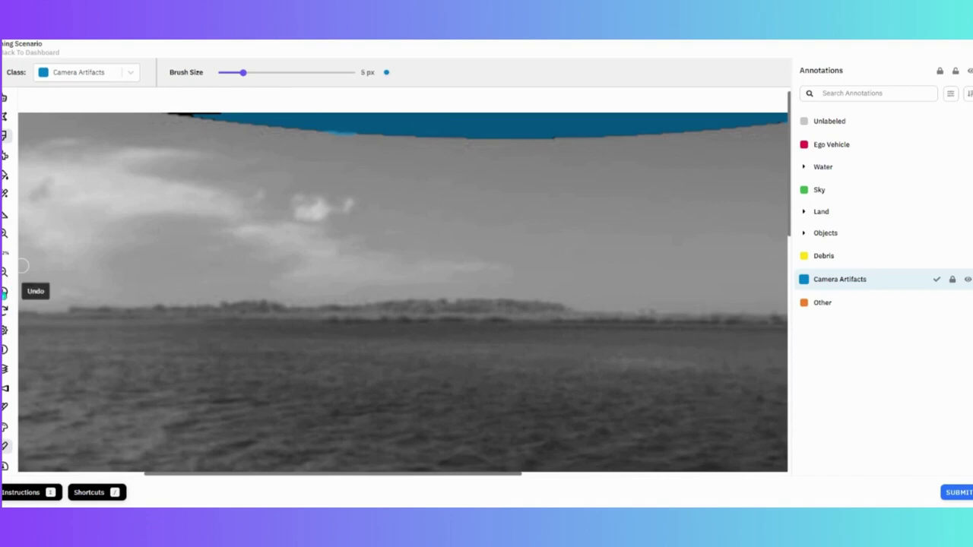
left_click(5, 292)
Step: Paint the gaps along the camera artifact's upper edge as Camera Artifacts with the Brush, first at 2 px and again at 4 px
scroll(193, 210, "up", 2)
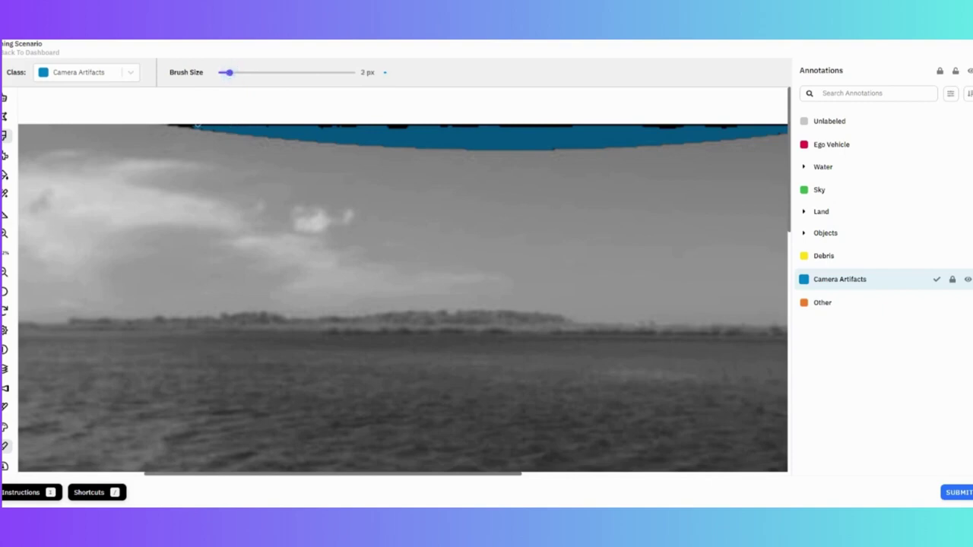
left_click_drag(198, 126, 547, 125)
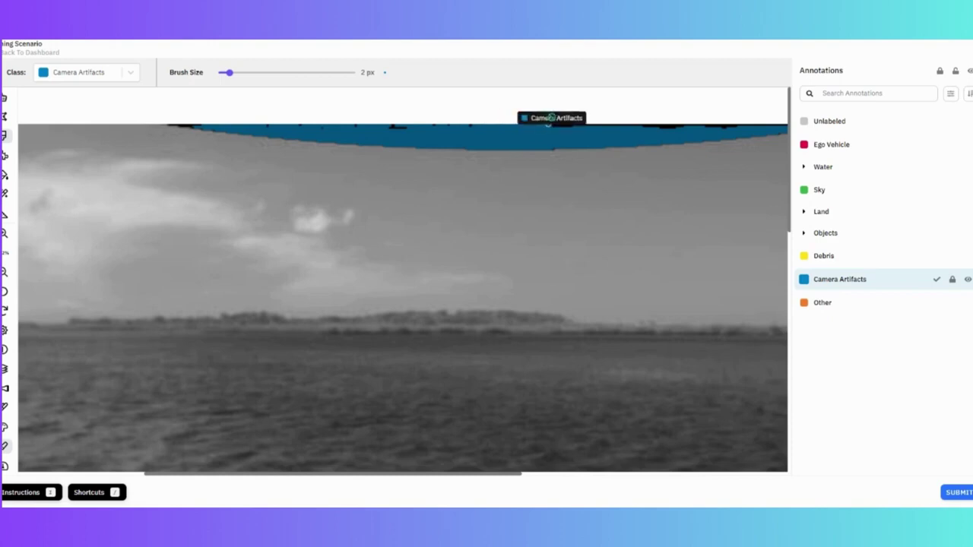
scroll(550, 122, "up", 3)
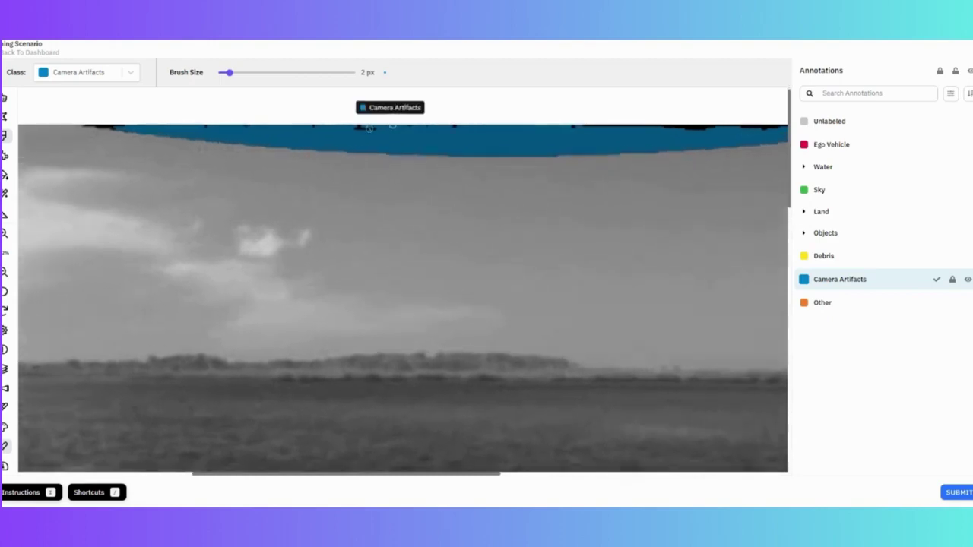
scroll(369, 127, "up", 1)
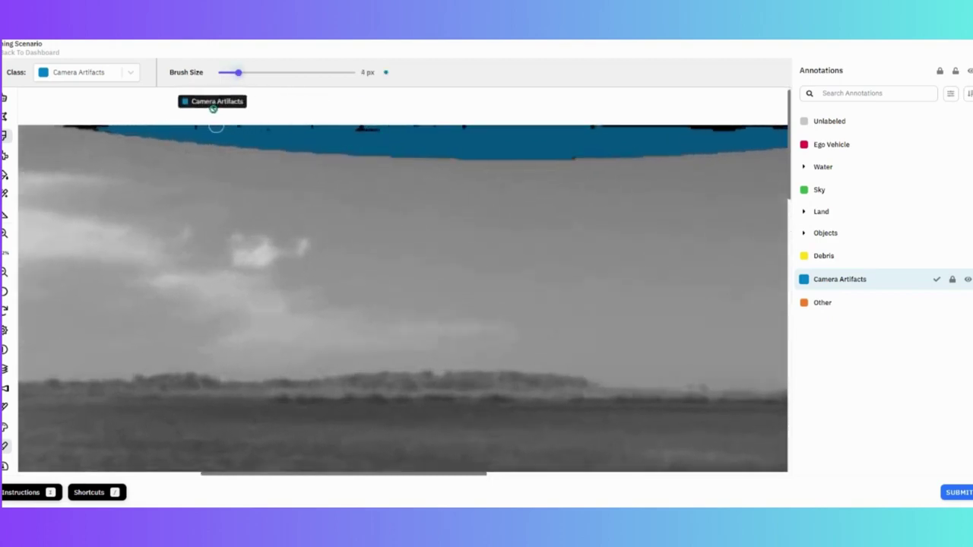
left_click_drag(264, 126, 729, 130)
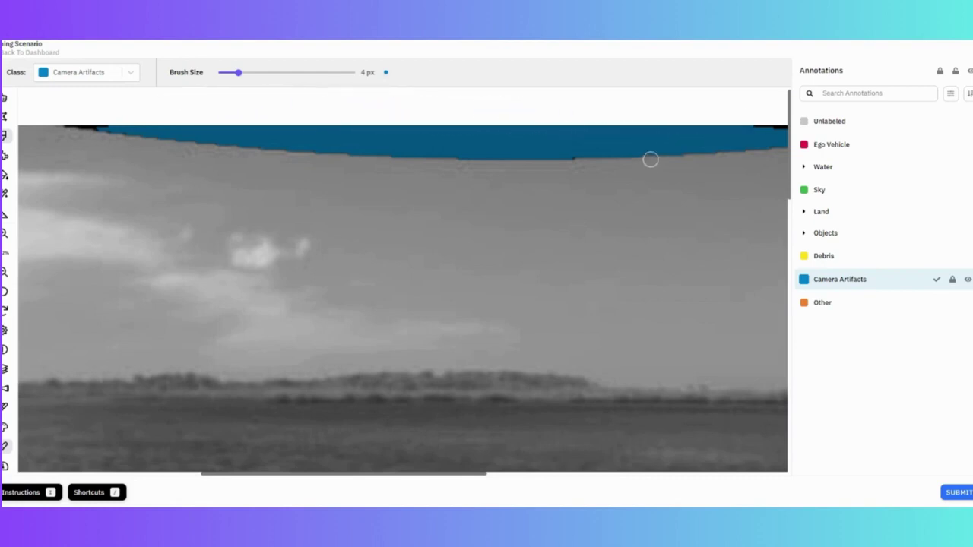
Step: Paint the remaining gaps toward the camera artifact's right tip with a 4 px Brush, reducing it to 1 px at the tip
left_click_drag(641, 159, 433, 159)
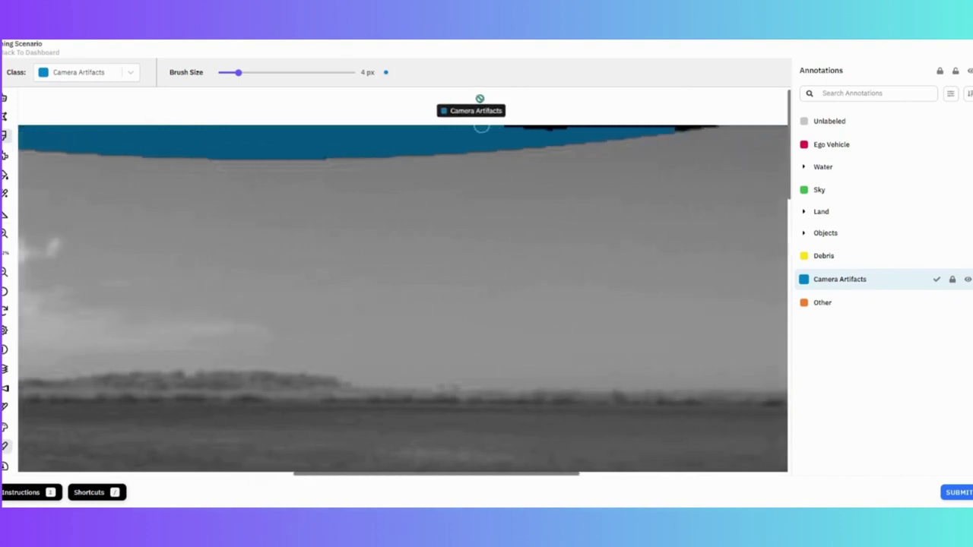
left_click_drag(481, 126, 618, 126)
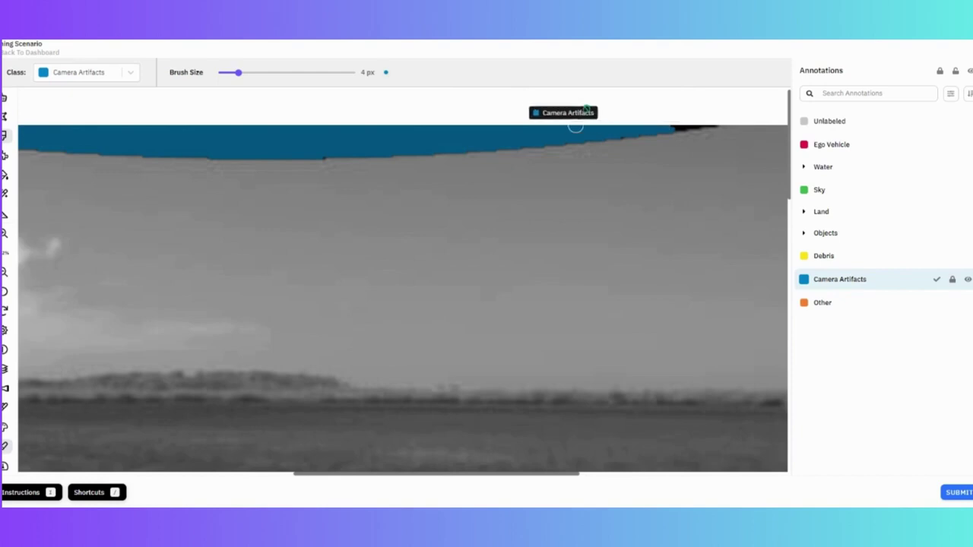
left_click_drag(654, 126, 682, 127)
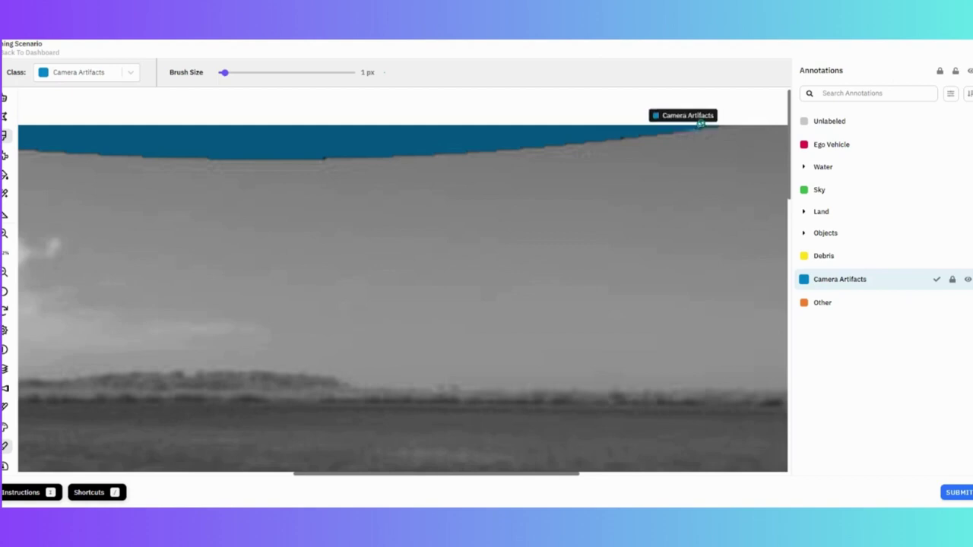
Step: Fill the remaining gaps at the camera artifact's right tip with the Brush at 3 px, reducing it to 2 px at the very end
scroll(617, 91, "up", 1)
scroll(616, 91, "up", 3)
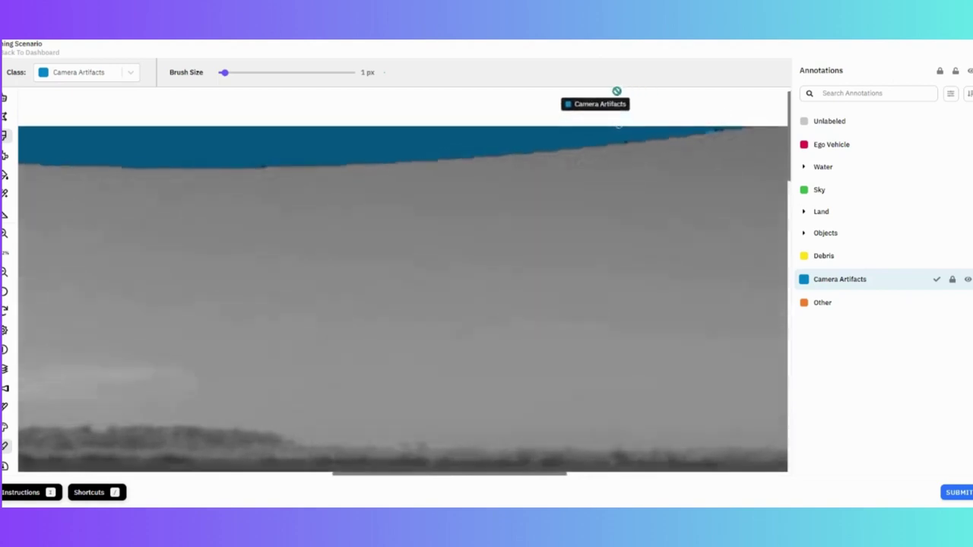
scroll(494, 220, "right", 3)
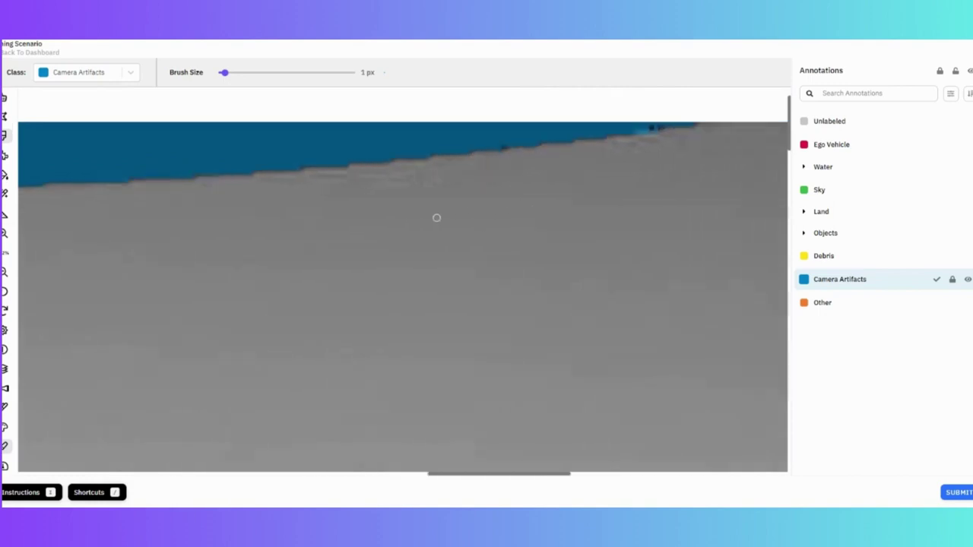
scroll(482, 168, "up", 2)
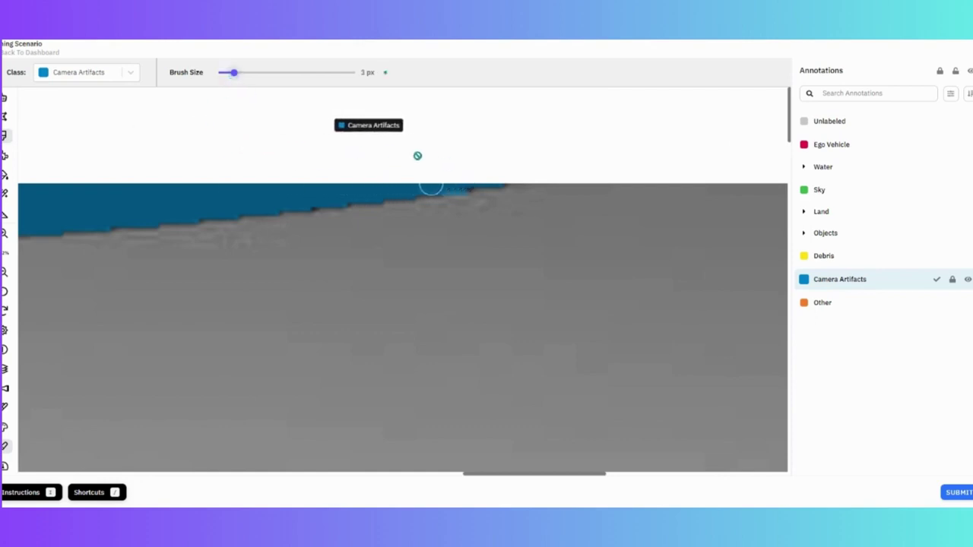
left_click(229, 74)
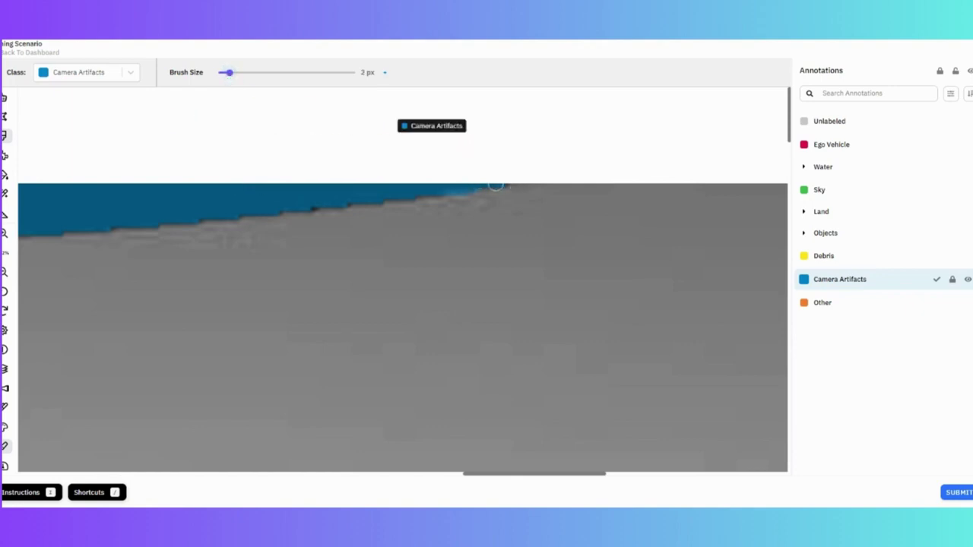
Step: Touch up the camera artifact's left tip as Camera Artifacts with a 1 px Brush
scroll(250, 152, "left", 3)
scroll(251, 152, "left", 8)
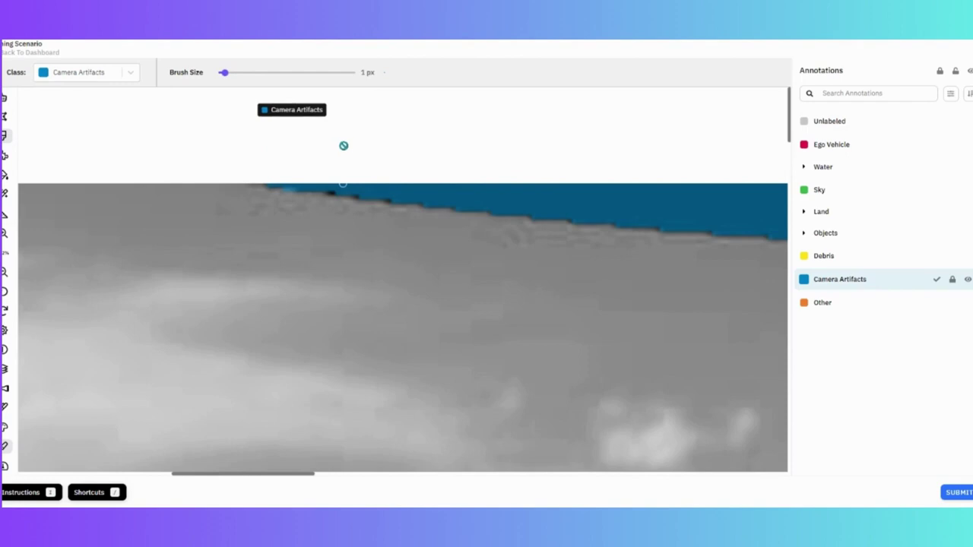
scroll(241, 184, "down", 3)
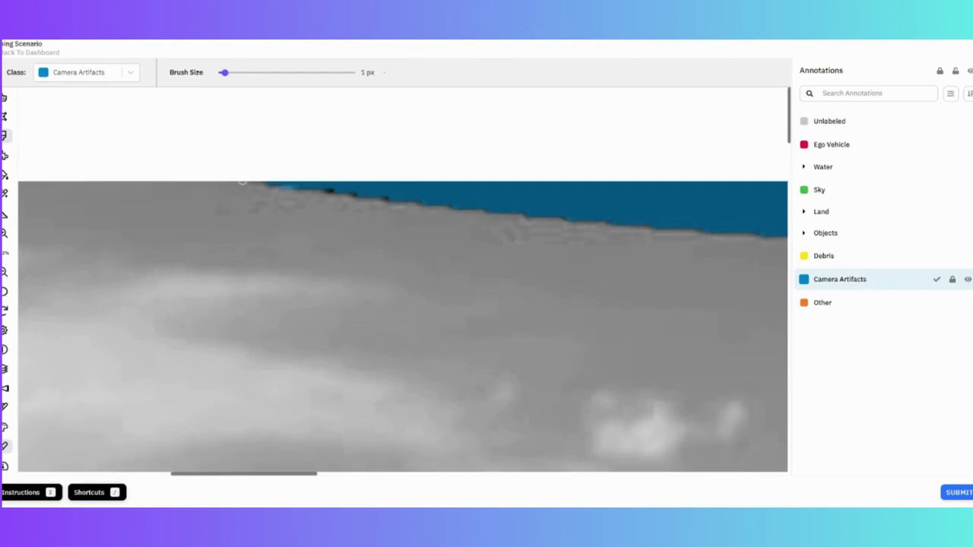
scroll(386, 232, "down", 5)
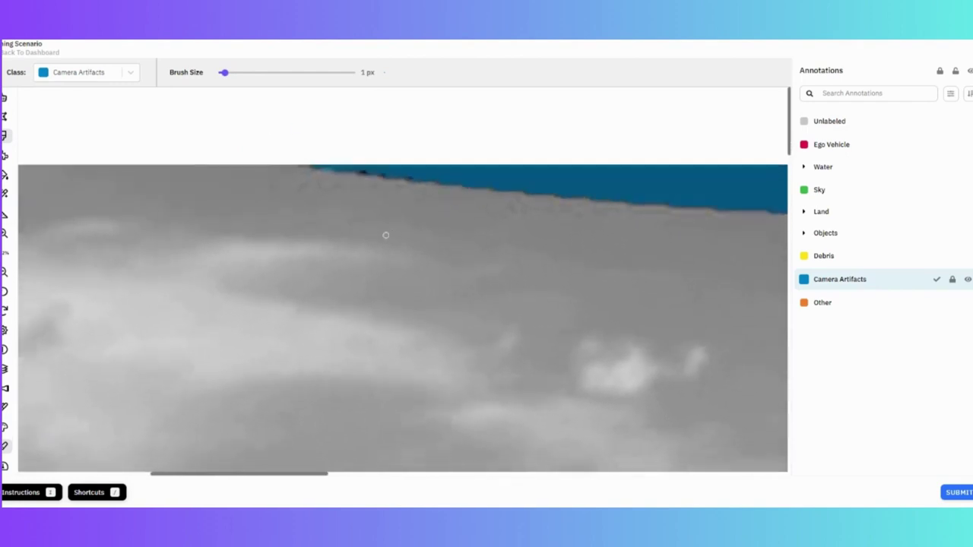
scroll(392, 195, "down", 5)
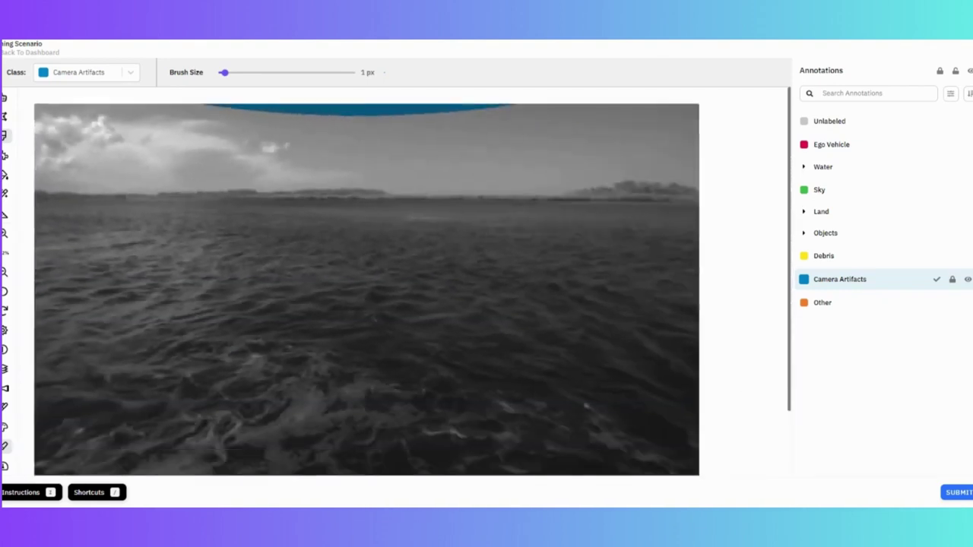
Step: Auto-annotate the sea with a box from the horizon to the image's lower edge and assign it the Water class
mouse_move(818, 124)
scroll(367, 281, "down", 1)
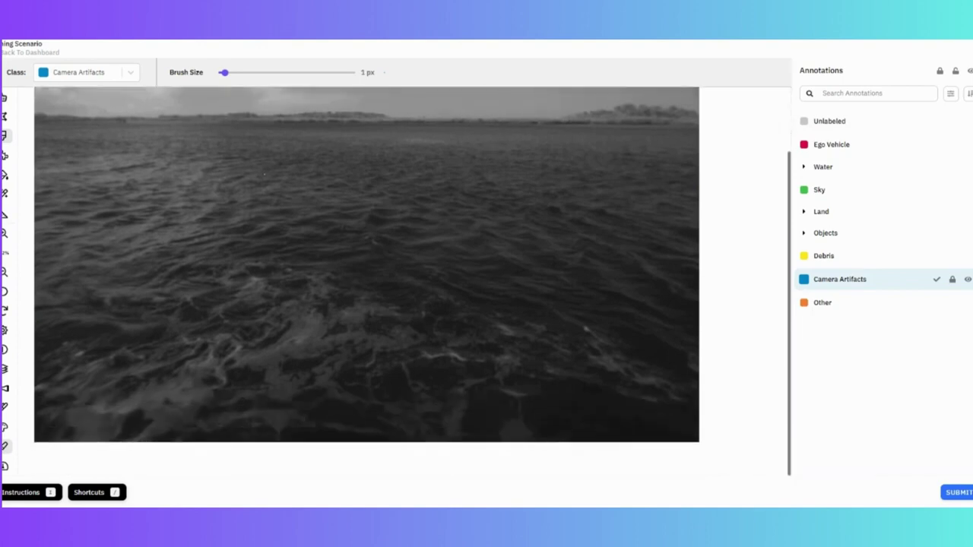
scroll(346, 261, "up", 1)
scroll(395, 258, "down", 1)
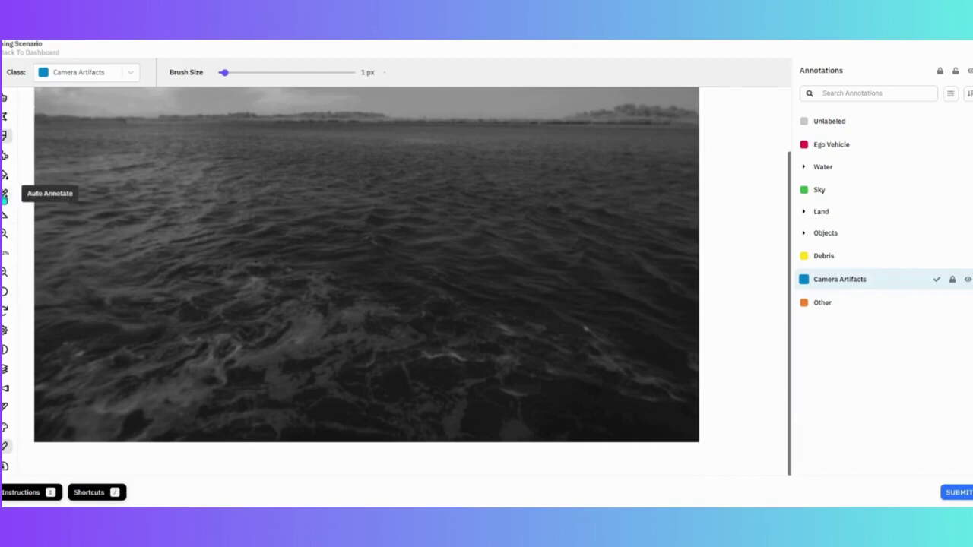
left_click(5, 194)
scroll(366, 281, "up", 1)
scroll(366, 281, "down", 1)
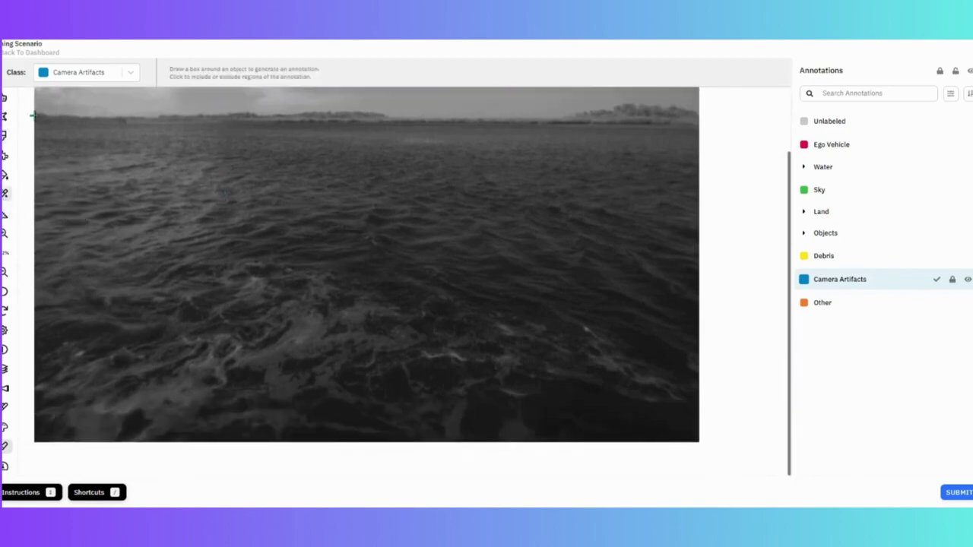
mouse_move(35, 115)
left_mouse_down()
mouse_move(156, 119)
mouse_move(644, 193)
mouse_move(699, 287)
mouse_move(708, 449)
left_mouse_up()
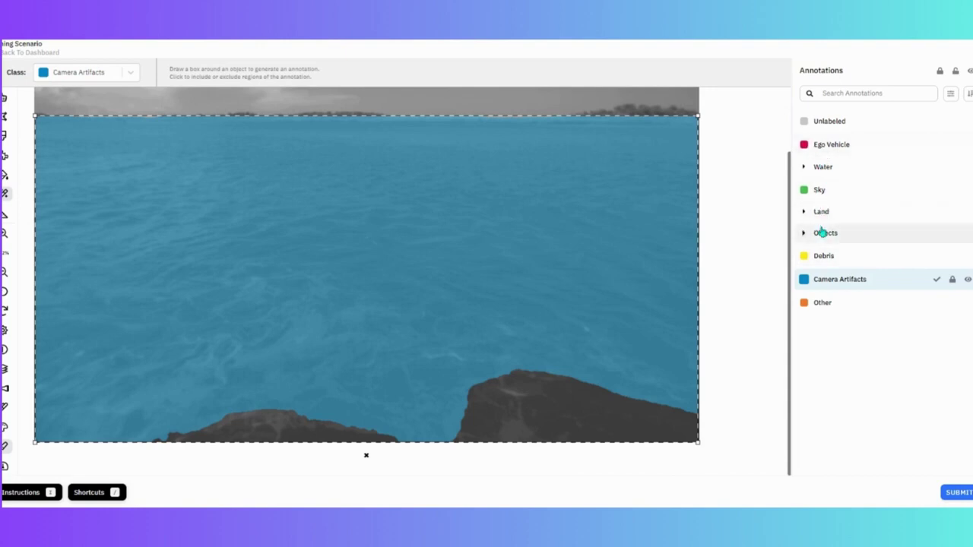
left_click(804, 168)
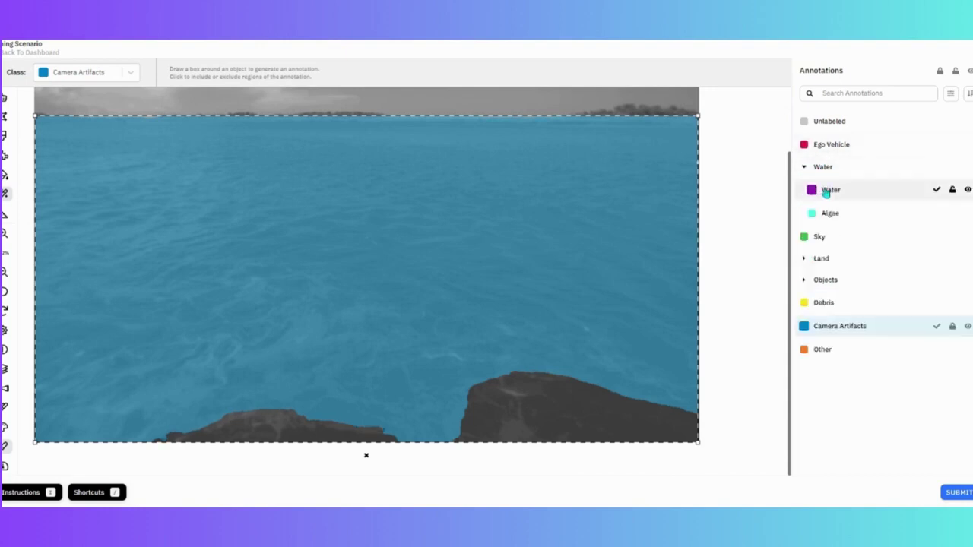
left_click(844, 191)
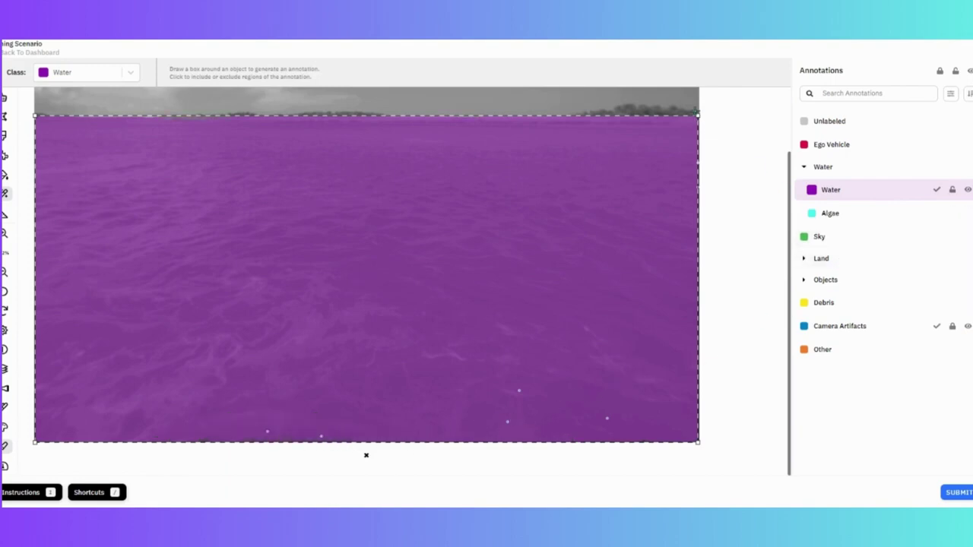
Step: Try lowering the Water box's upper edge and including the missed foreground patches, and undo the resulting annotation
left_click_drag(697, 115, 705, 130)
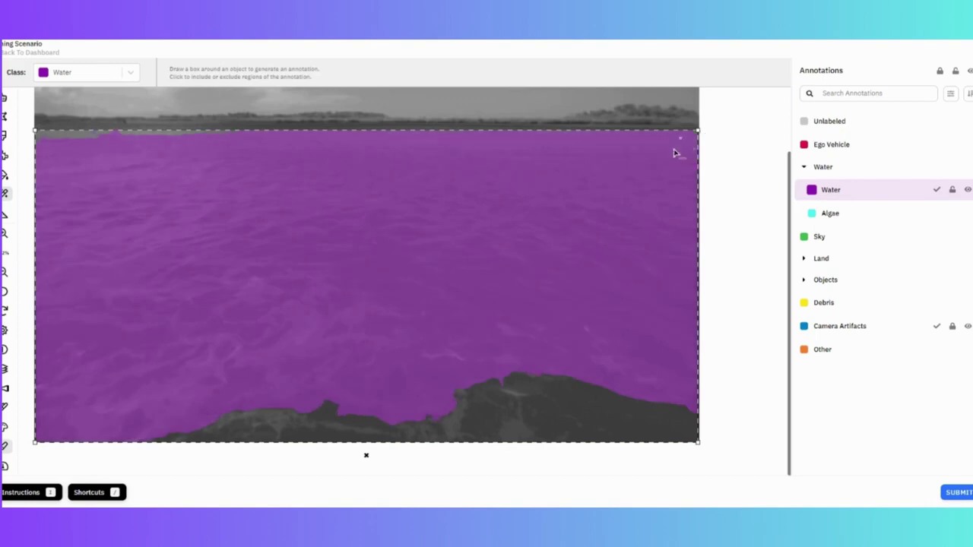
left_click(574, 437)
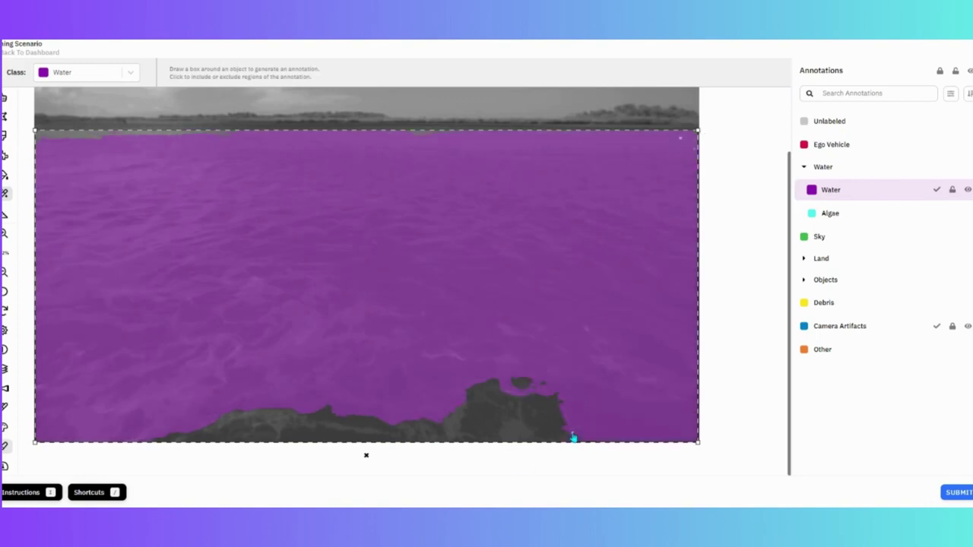
left_click(509, 438)
left_click(282, 435)
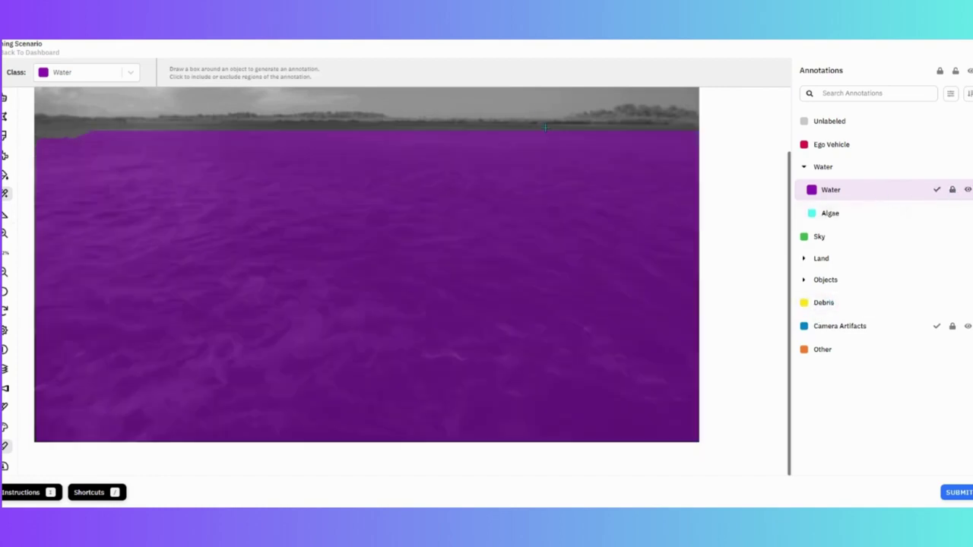
left_click(4, 136)
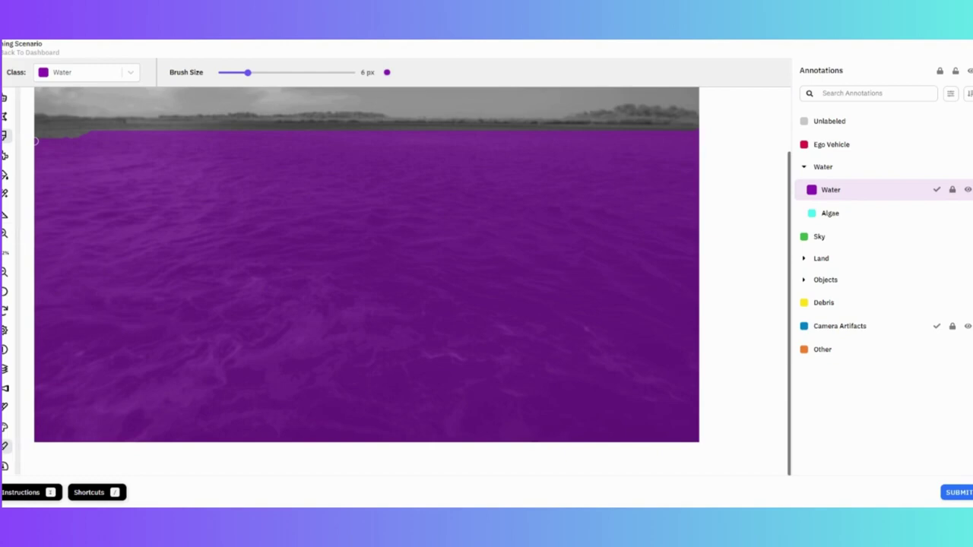
key("ctrl+z")
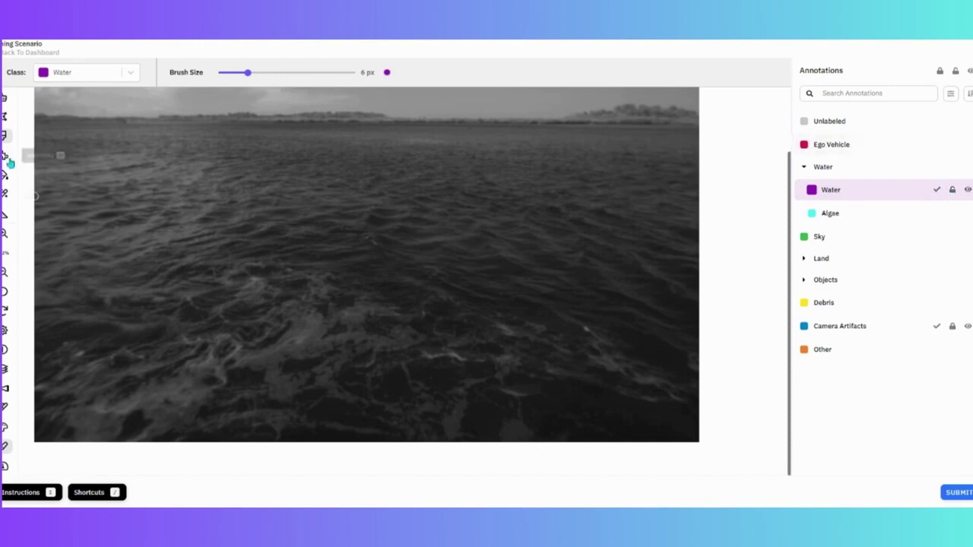
Step: Auto-annotate the sea below the shoreline as Water, include the missed foreground patches, lock the Water label and confirm the annotation
left_click(6, 194)
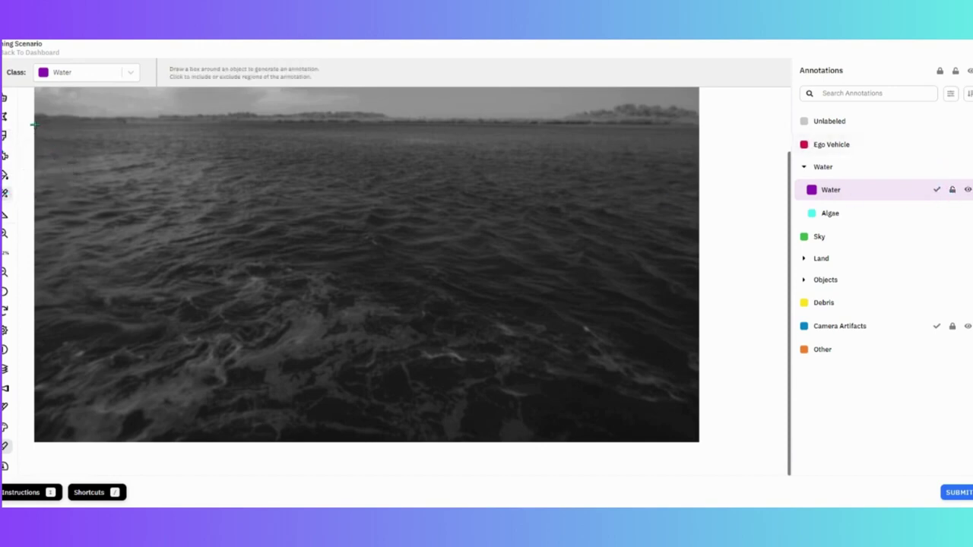
mouse_move(34, 123)
left_mouse_down()
mouse_move(147, 126)
mouse_move(630, 206)
mouse_move(700, 357)
mouse_move(699, 412)
left_mouse_up()
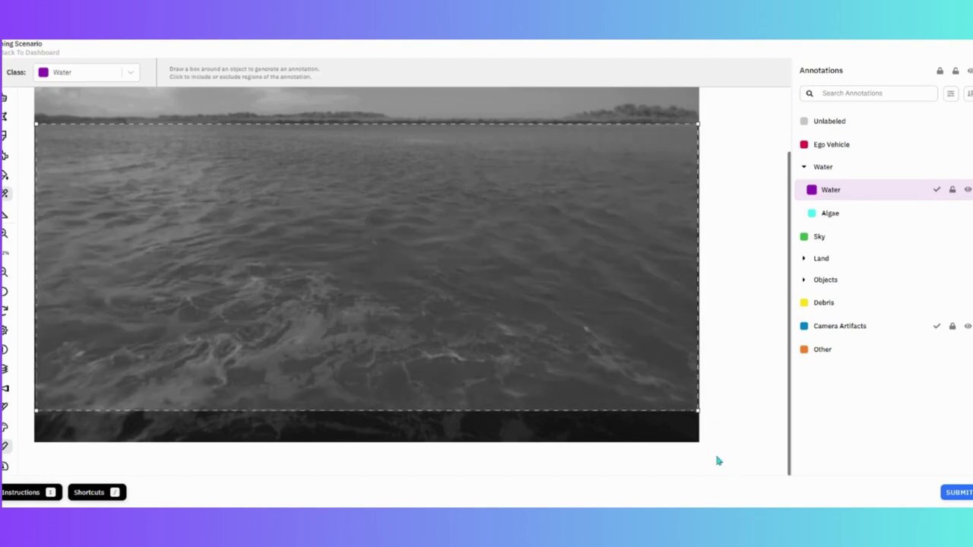
left_click_drag(716, 460, 699, 442)
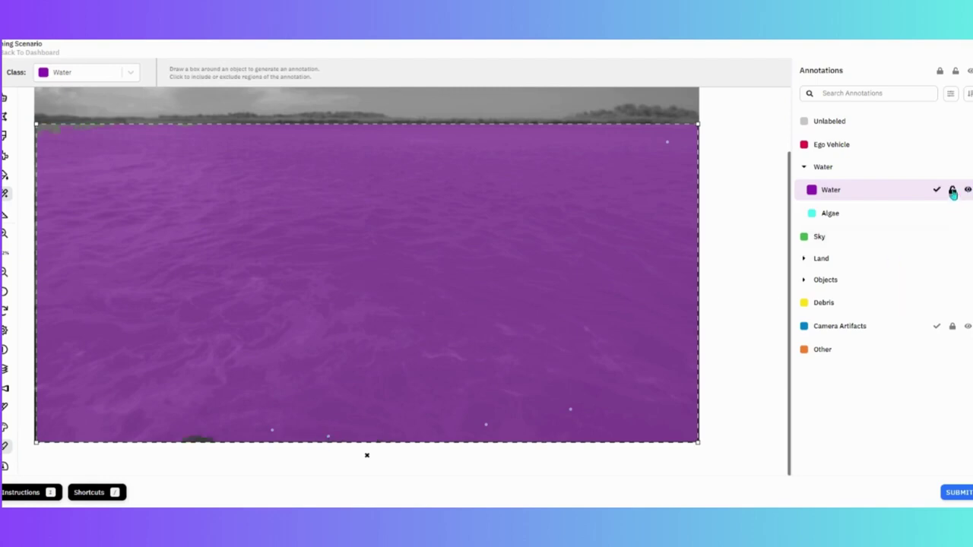
key("Return")
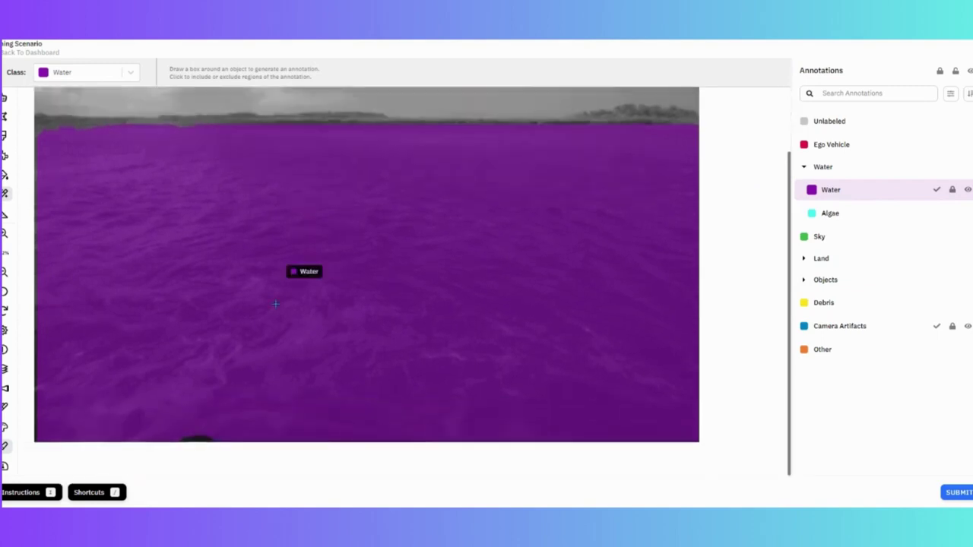
Step: Paint the unfilled strips along the sea's outer edges as Water with the Brush at 6 px and 12 px, checking against Unlabeled
left_click(4, 137)
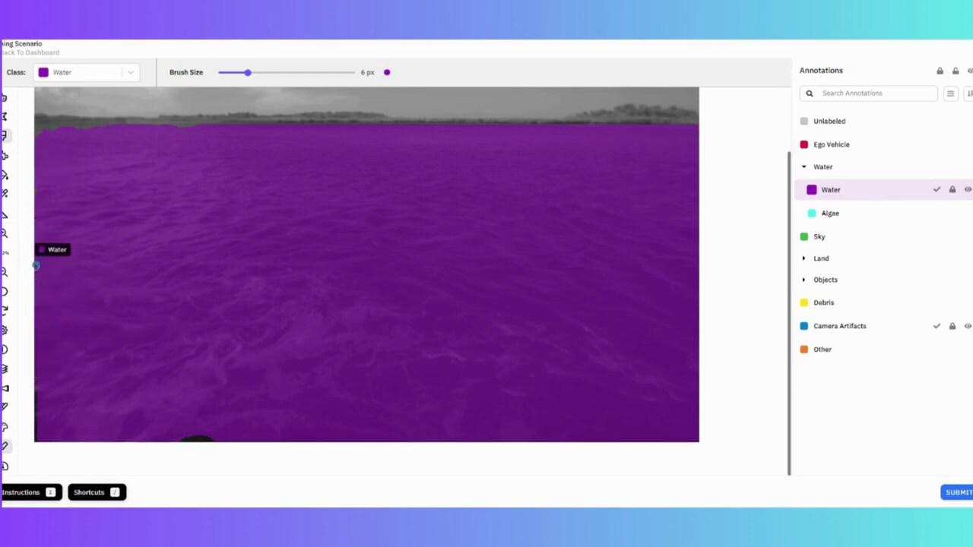
mouse_move(35, 264)
left_mouse_down()
mouse_move(32, 432)
mouse_move(72, 445)
mouse_move(208, 437)
mouse_move(170, 440)
left_mouse_up()
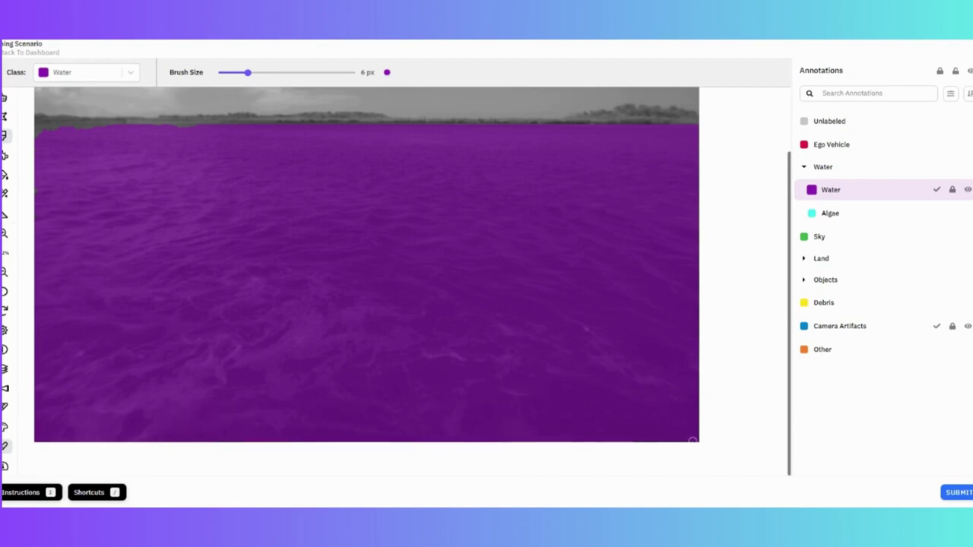
mouse_move(714, 419)
left_mouse_down()
mouse_move(698, 140)
mouse_move(686, 313)
mouse_move(699, 409)
mouse_move(668, 372)
left_mouse_up()
left_click(822, 120)
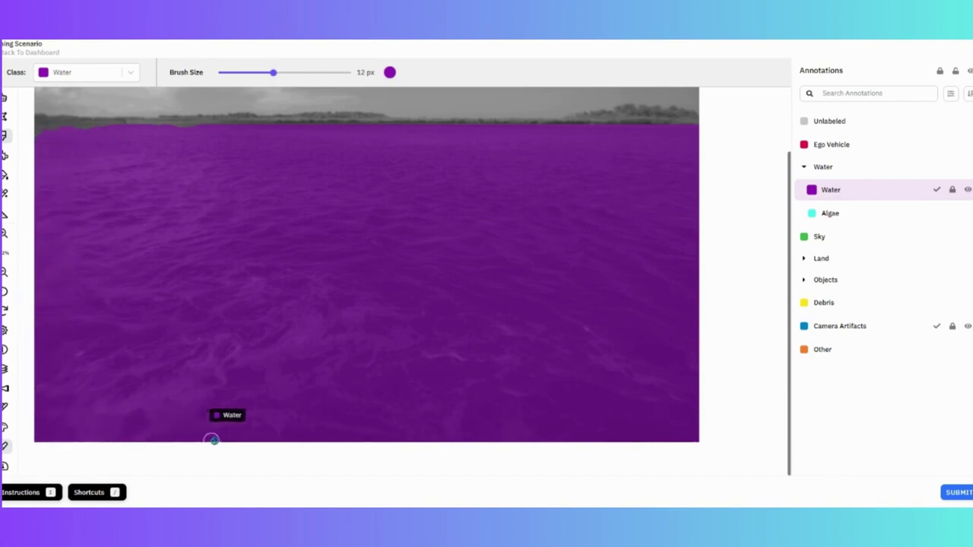
mouse_move(841, 121)
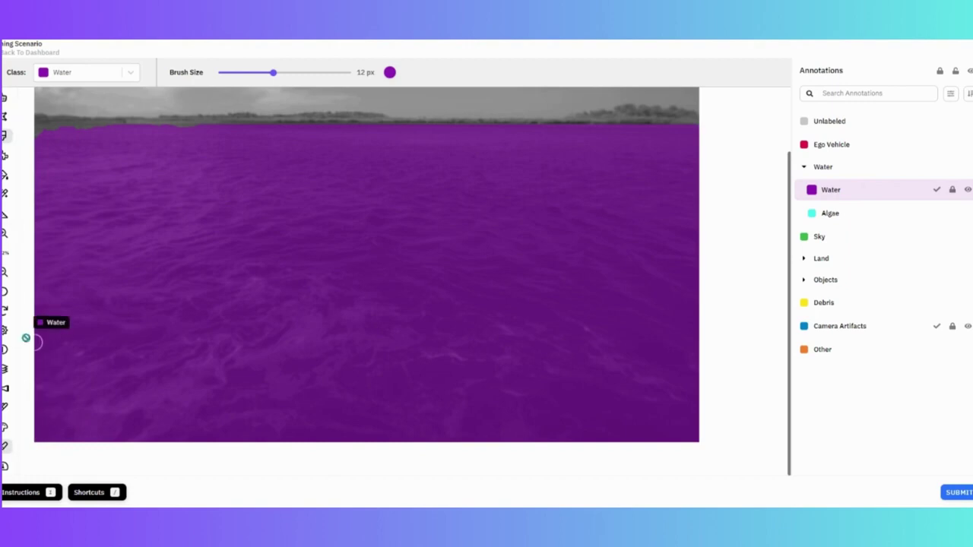
left_click(840, 126)
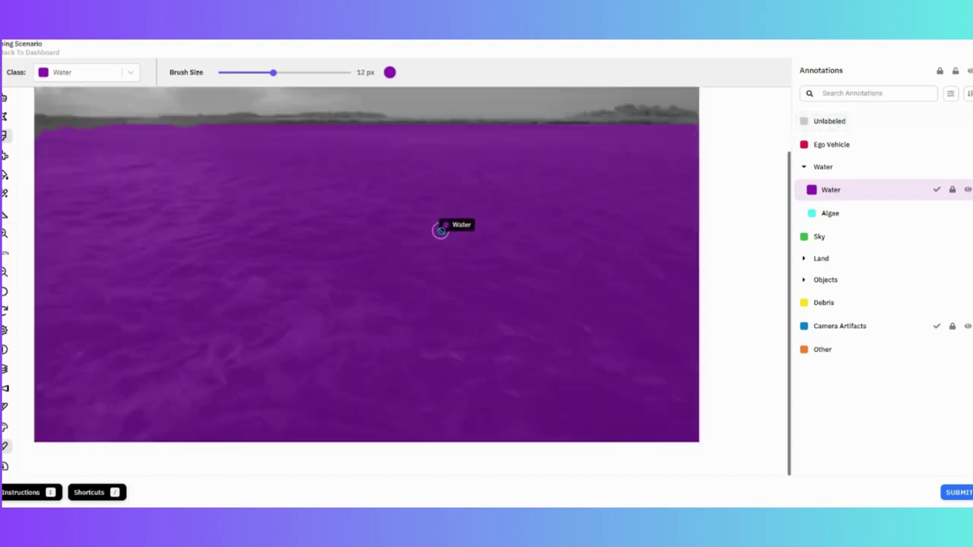
Step: Auto-annotate the strip of land along the horizon with a full-width box, assign it the Foliage class and confirm the annotation
scroll(380, 232, "up", 2)
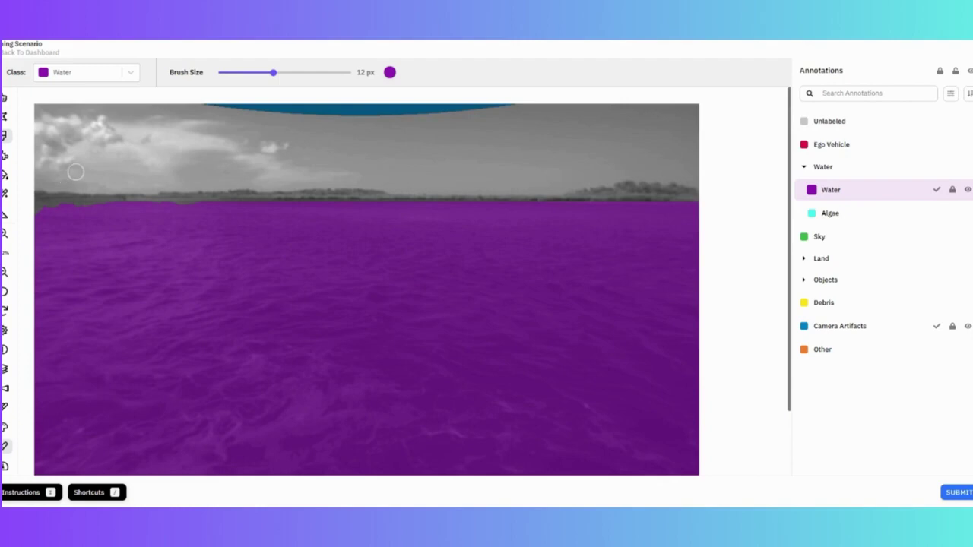
scroll(75, 172, "up", 5)
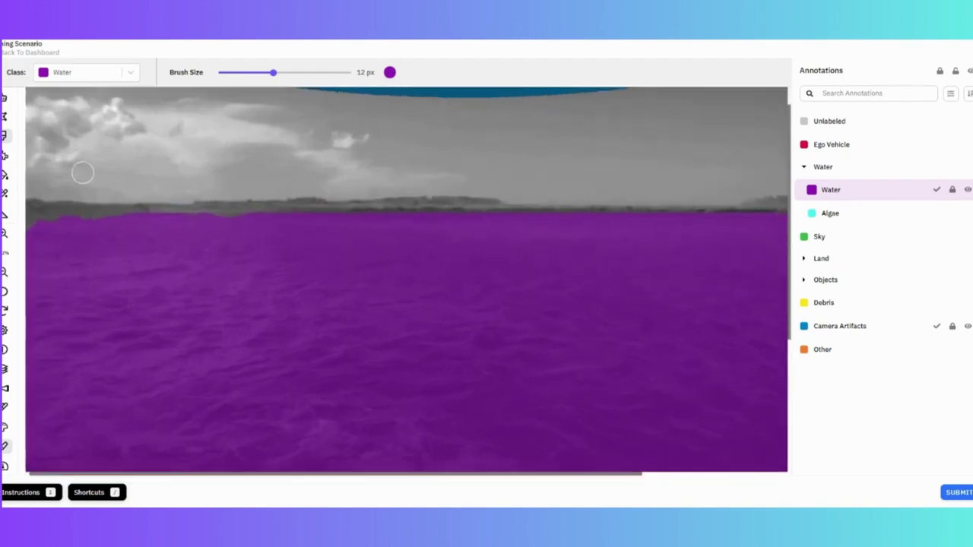
scroll(48, 239, "up", 1)
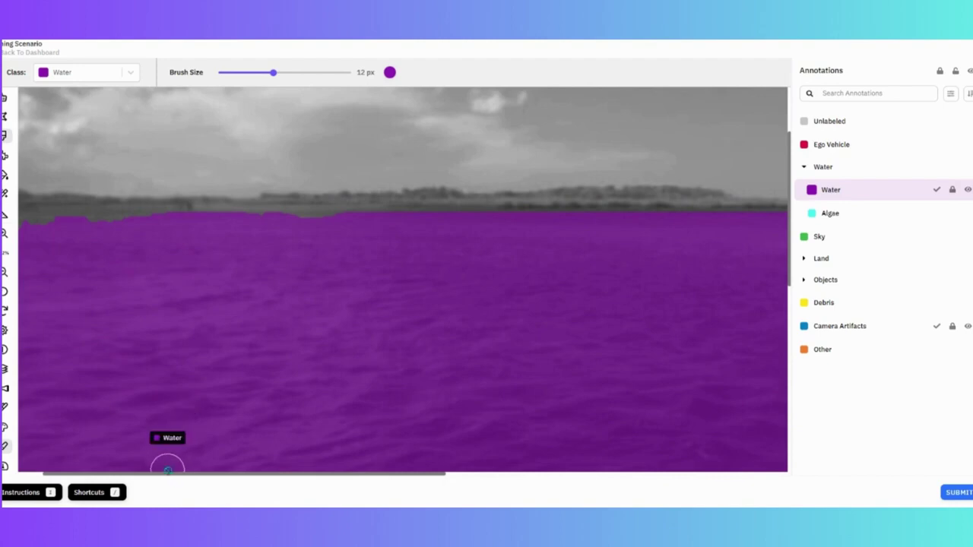
scroll(172, 469, "left", 3)
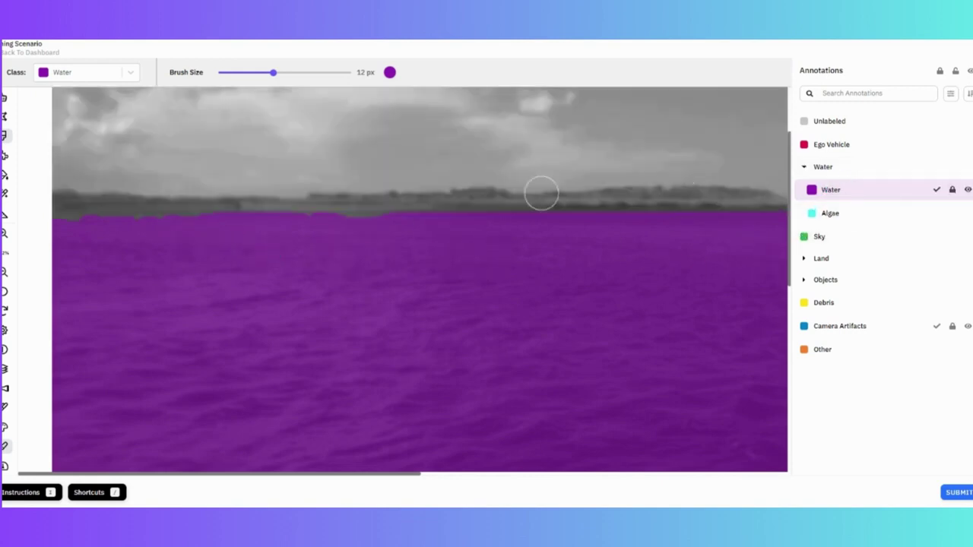
scroll(239, 228, "up", 3)
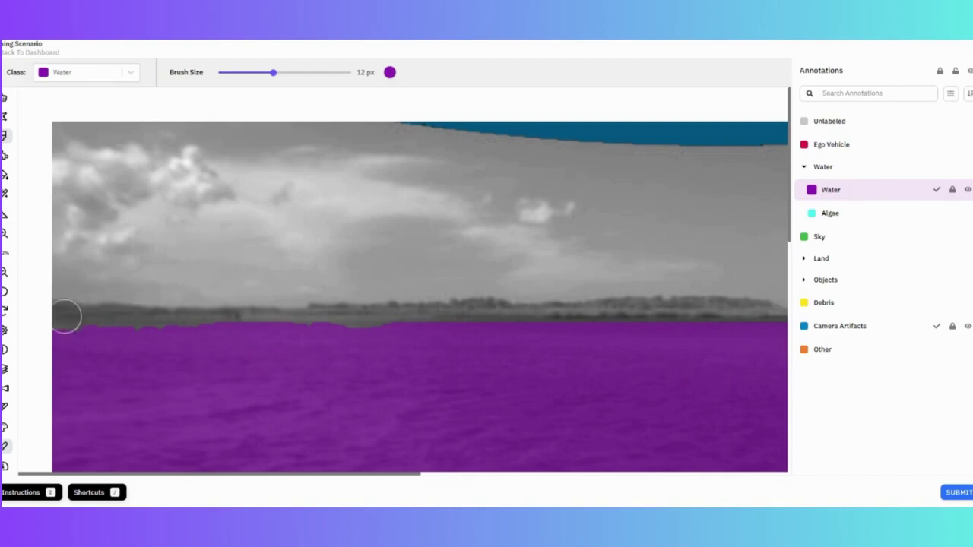
left_click(6, 196)
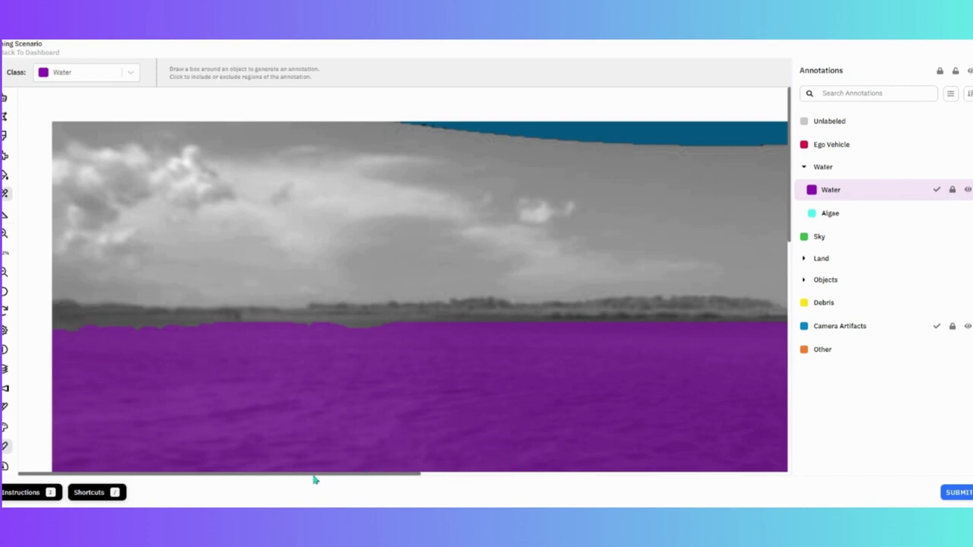
scroll(390, 400, "down", 5)
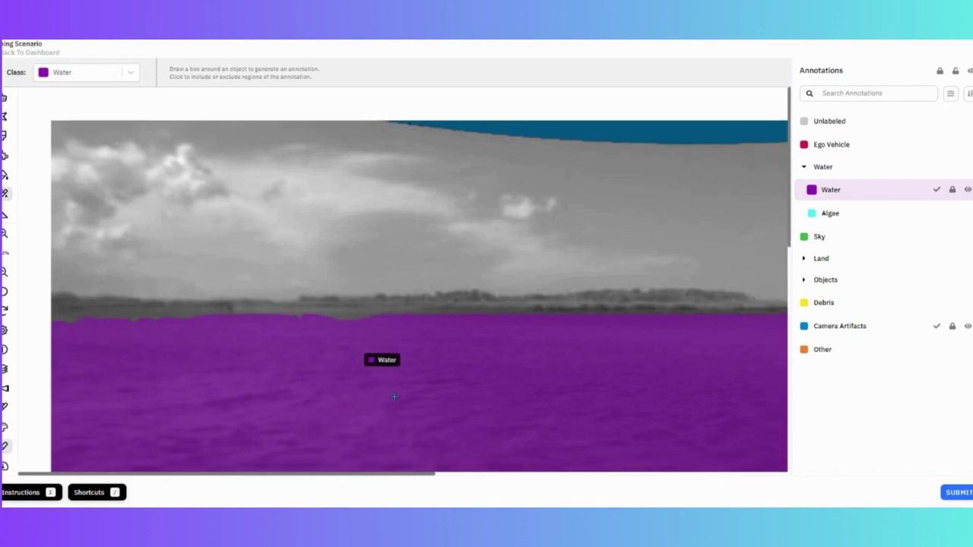
scroll(376, 377, "down", 3)
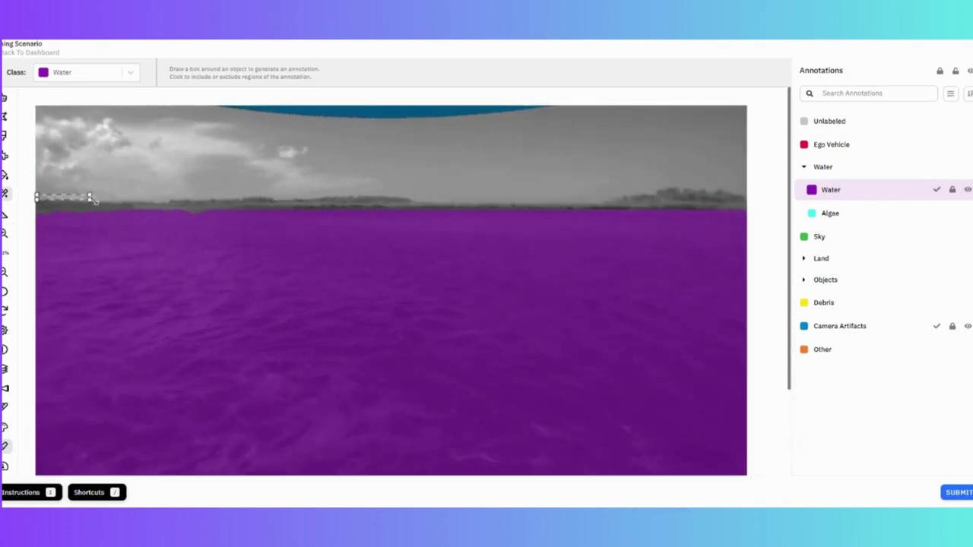
mouse_move(94, 199)
left_mouse_down()
mouse_move(245, 210)
mouse_move(747, 209)
mouse_move(748, 222)
left_mouse_up()
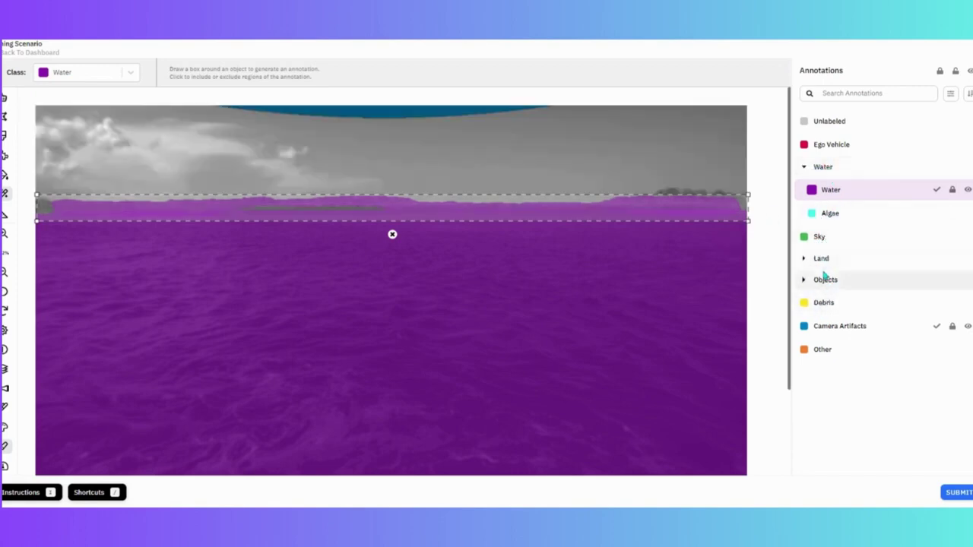
left_click(127, 79)
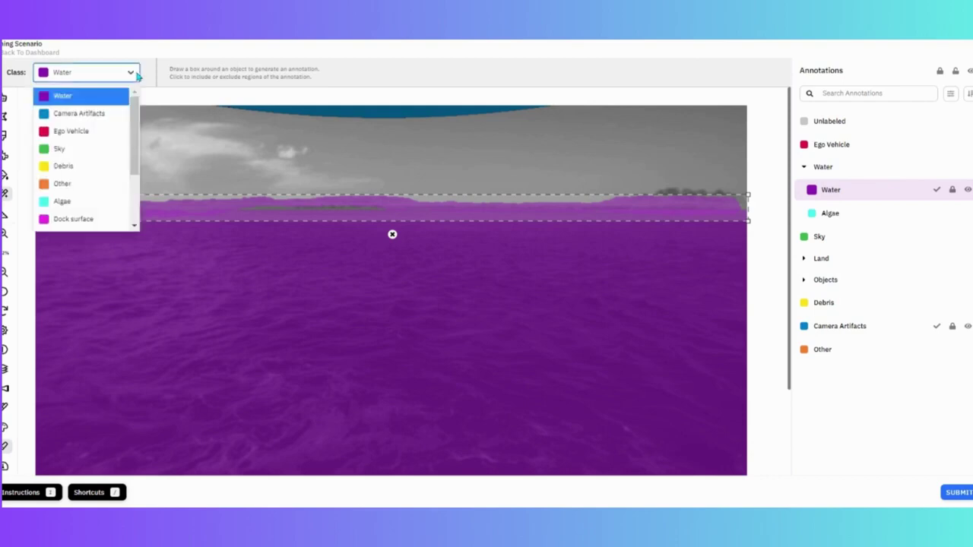
scroll(81, 157, "down", 3)
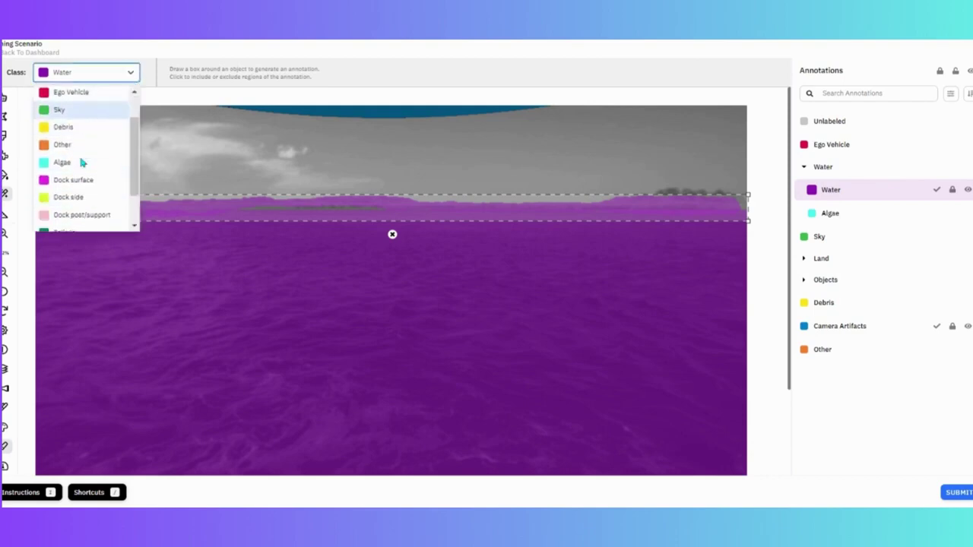
left_click(84, 186)
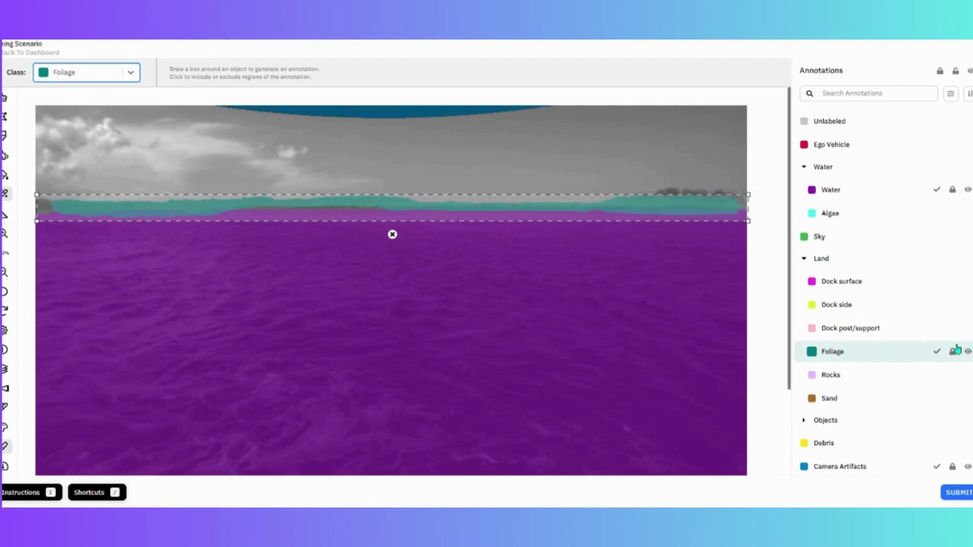
key("Return")
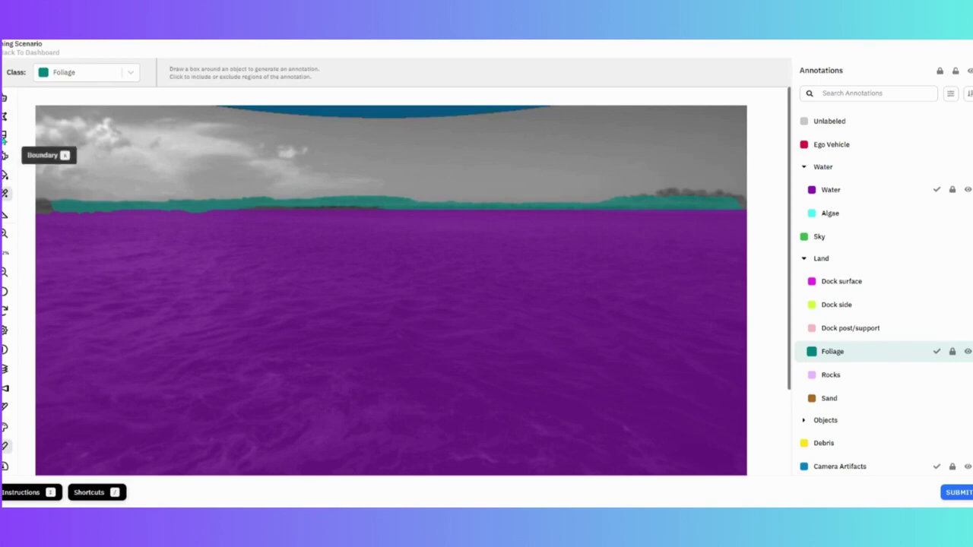
Step: Paint the missed shoreline patches and treetops along the horizon as Foliage with the Brush at 12 px, and reduce the brush size to 4 px
left_click(4, 137)
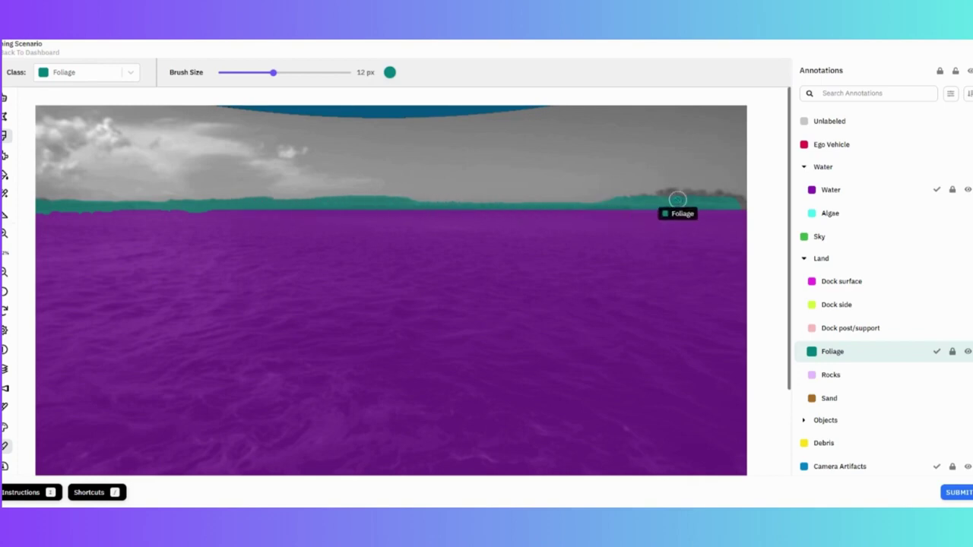
scroll(646, 202, "up", 3)
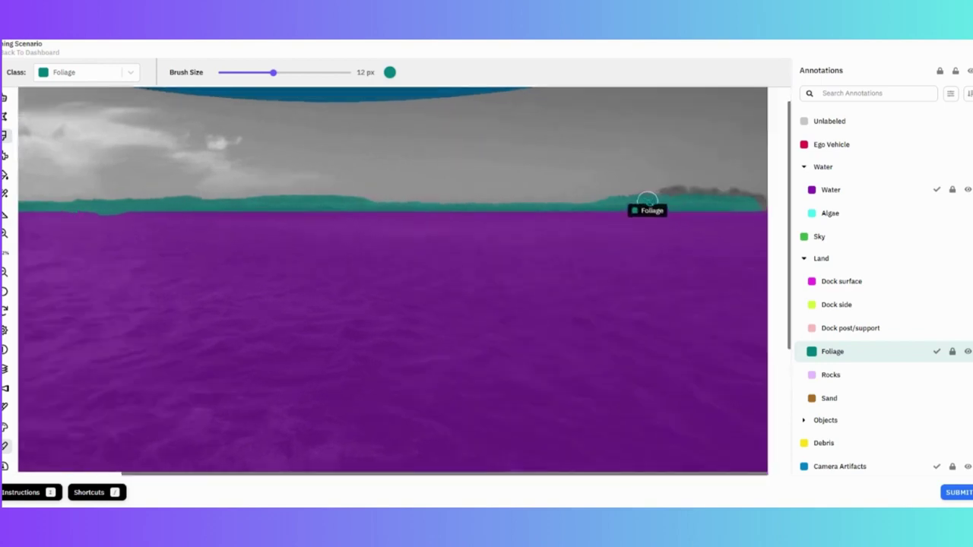
scroll(676, 220, "up", 3)
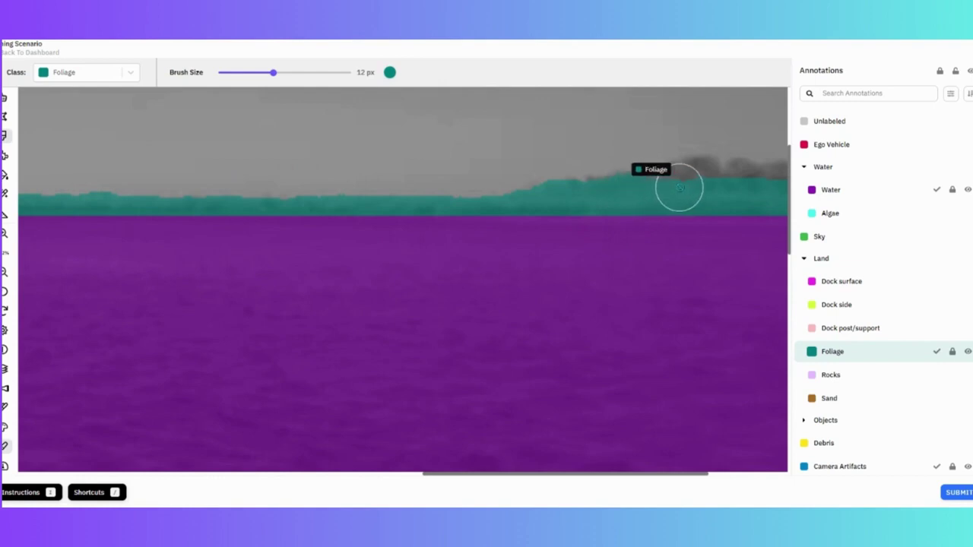
mouse_move(696, 181)
left_mouse_down()
mouse_move(739, 181)
mouse_move(741, 209)
left_mouse_up()
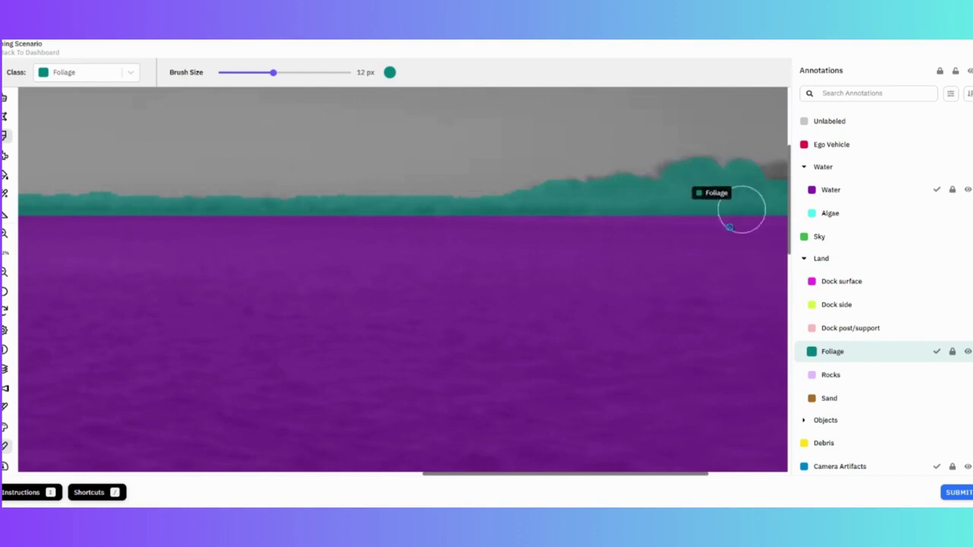
left_click_drag(678, 477, 764, 465)
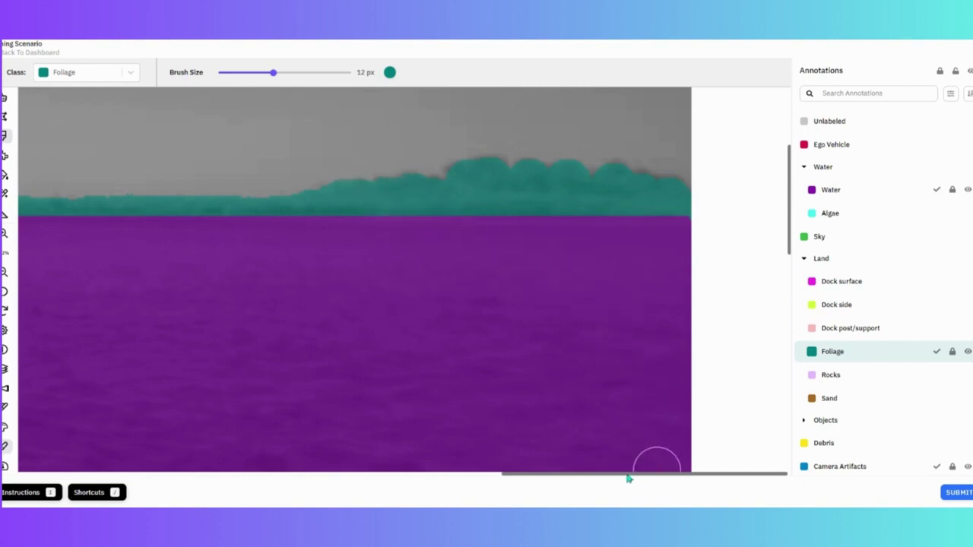
left_click_drag(628, 479, 137, 471)
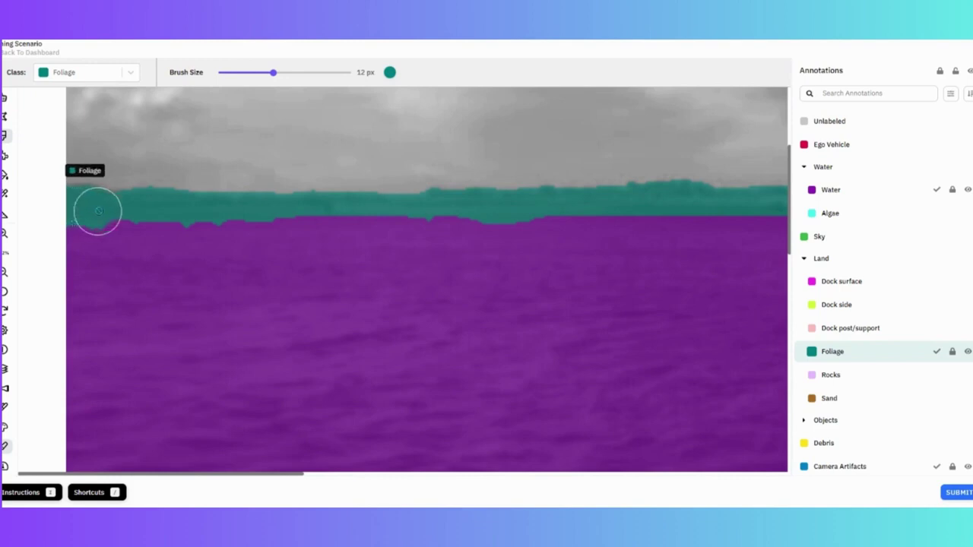
scroll(240, 265, "down", 2)
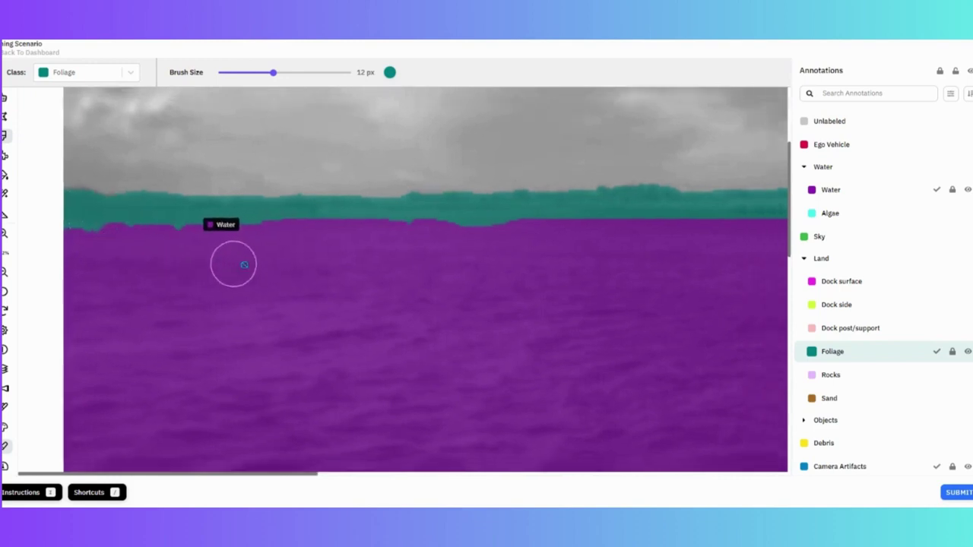
scroll(244, 264, "down", 4)
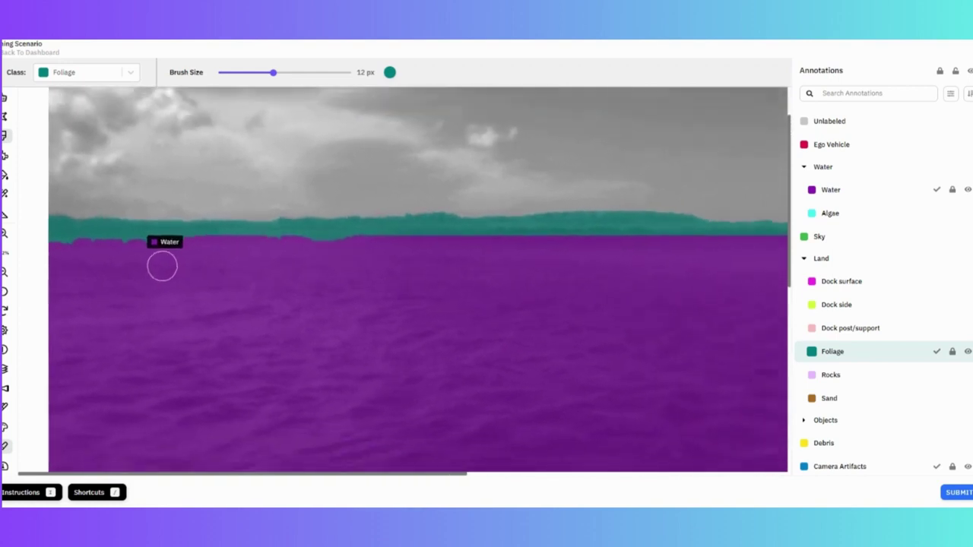
scroll(227, 235, "down", 2)
left_click_drag(252, 79, 239, 76)
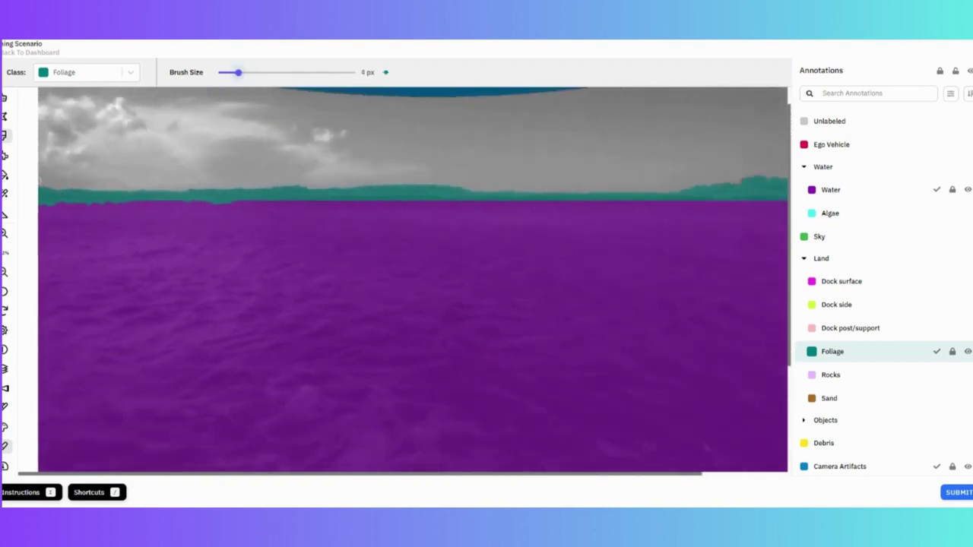
Step: Auto-annotate everything above the shoreline as Sky with a full-width box, include the missed upper-corner patches and confirm the annotation
left_click(6, 195)
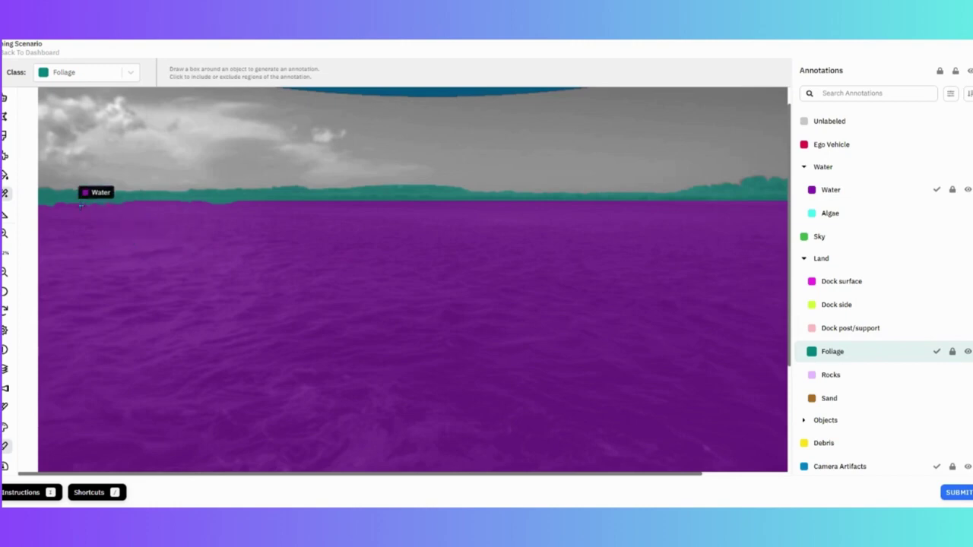
scroll(80, 205, "up", 1)
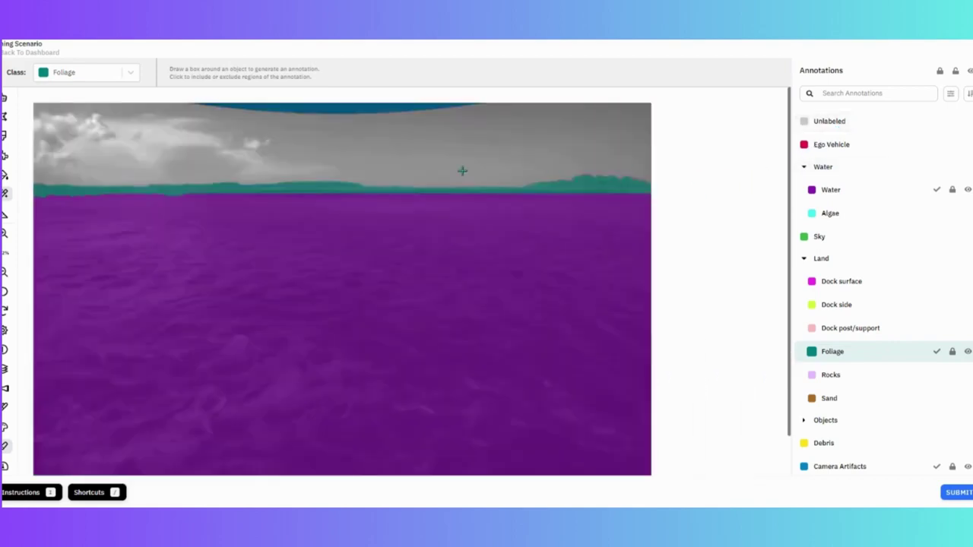
left_click(131, 72)
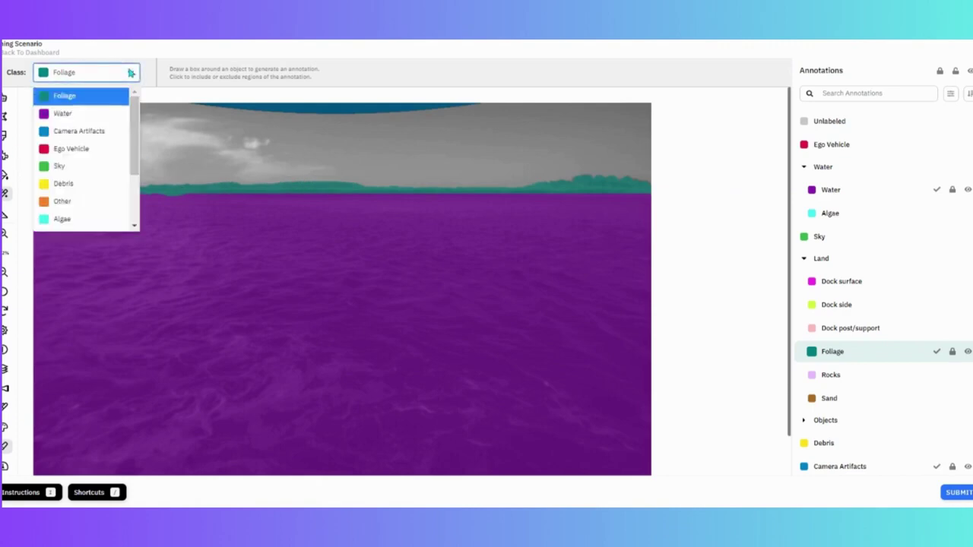
left_click(69, 167)
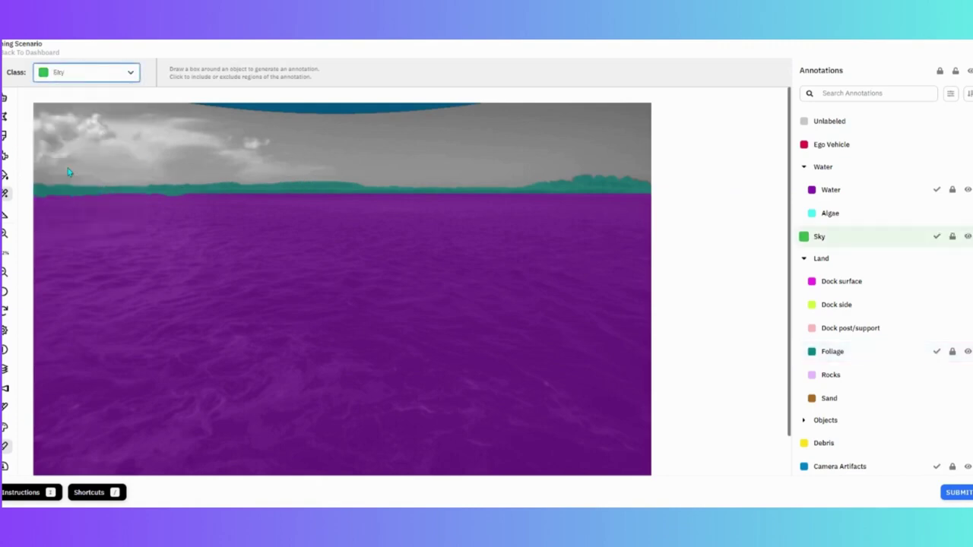
left_click(36, 110)
left_click_drag(34, 104, 658, 210)
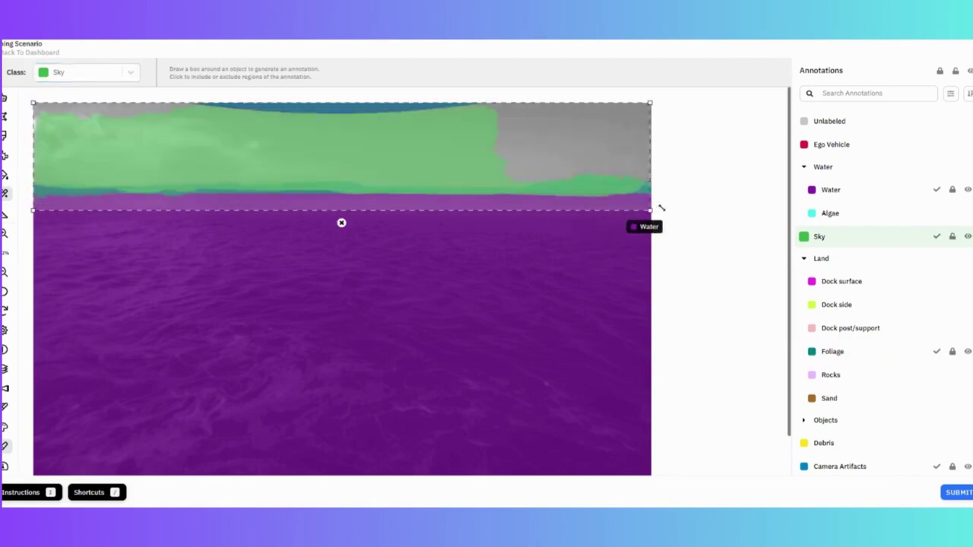
left_click(566, 114)
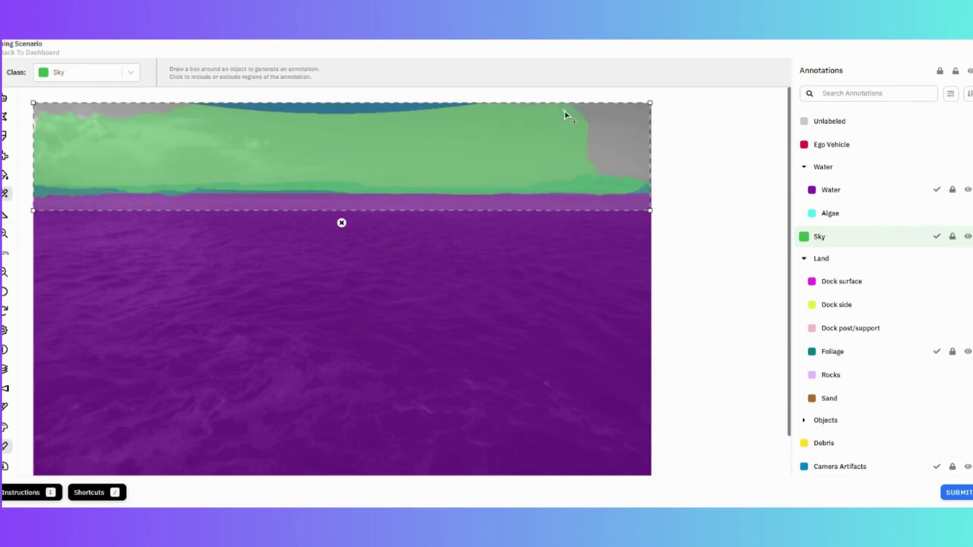
left_click(635, 115)
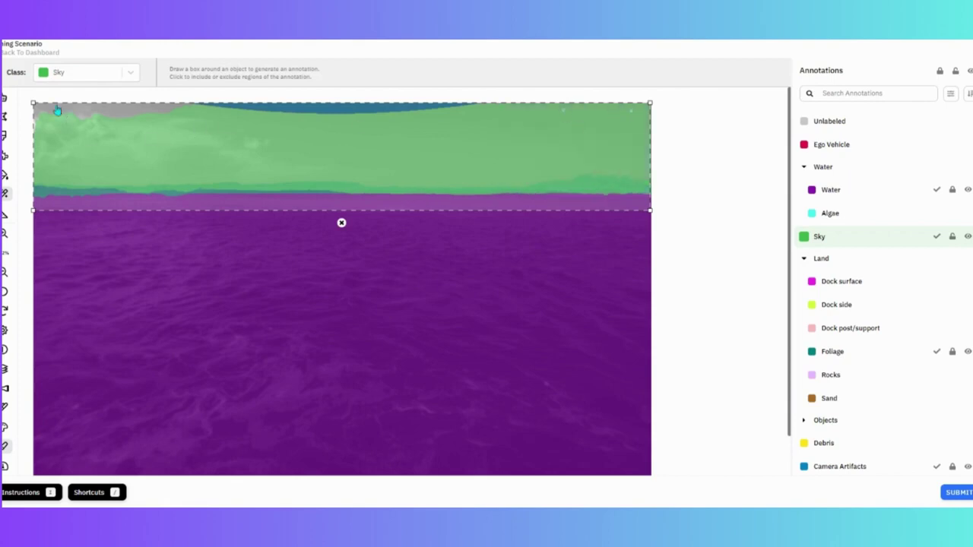
left_click(124, 110)
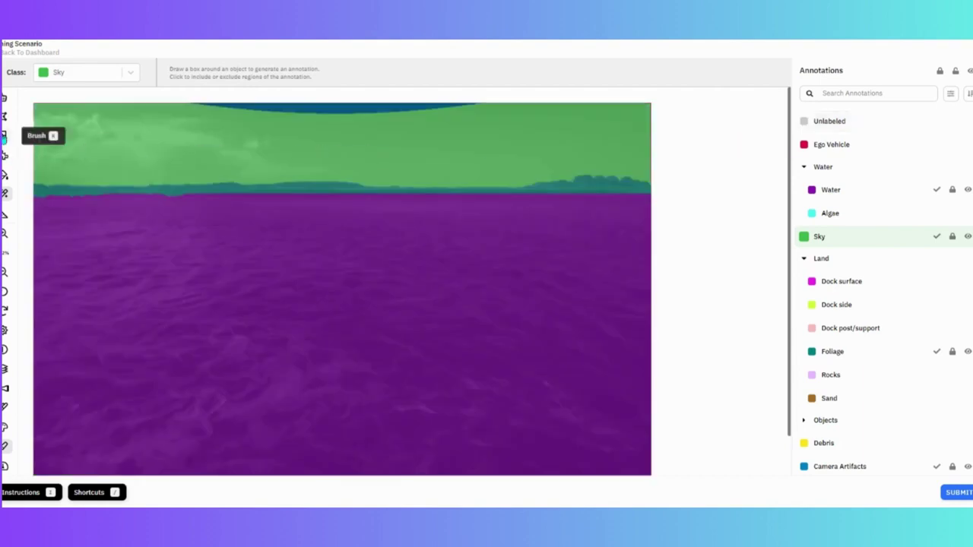
Step: Paint the unfilled strips along the sky's outer edges as Sky with the Brush at 10 px, and check against Unlabeled
left_click(4, 135)
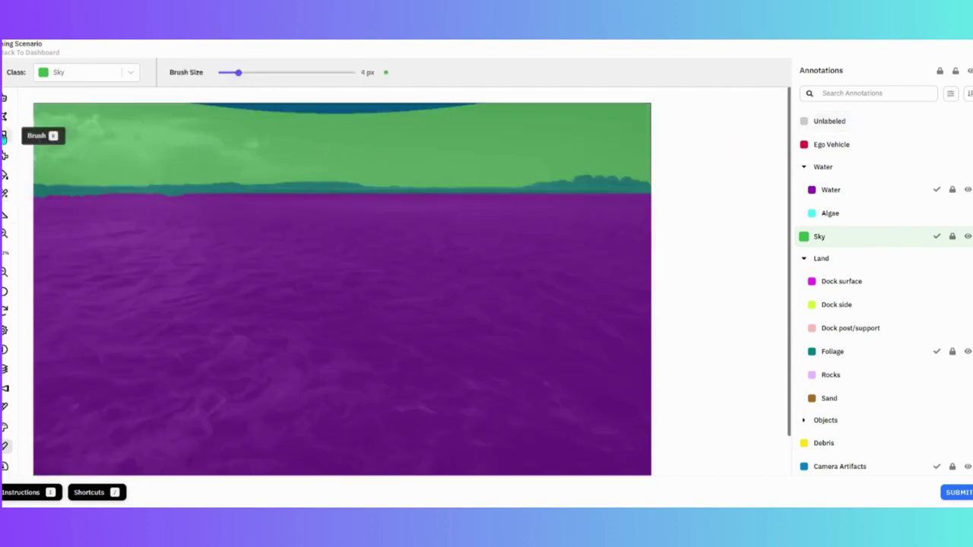
left_click(265, 73)
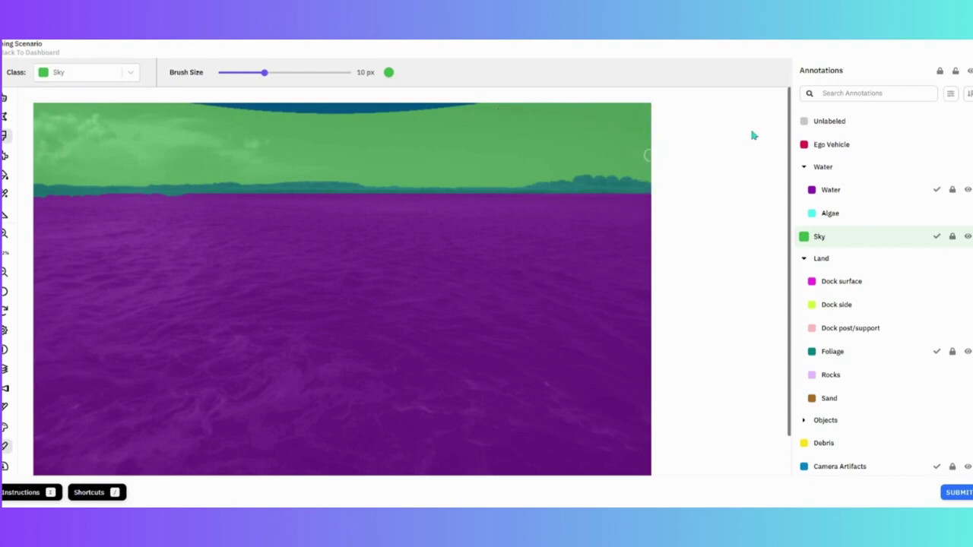
left_click(821, 127)
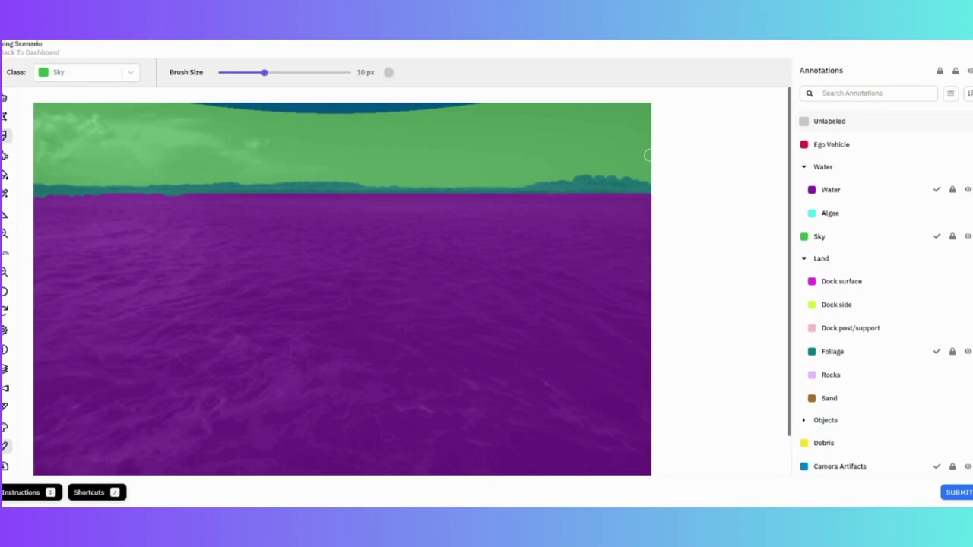
Step: Submit the completed segmentation task, dismissing the autosave notice, and display the submitted response in the results
scroll(886, 292, "down", 1)
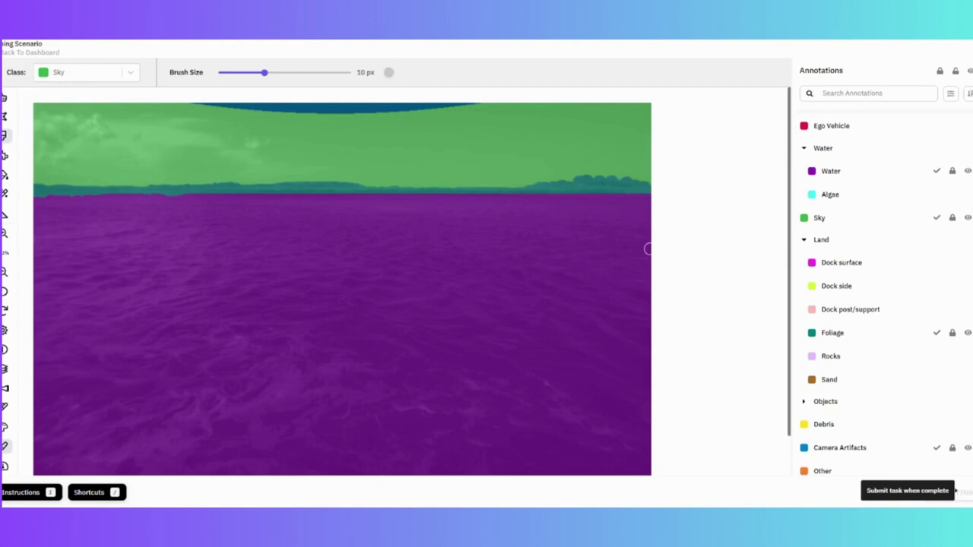
left_click(950, 491)
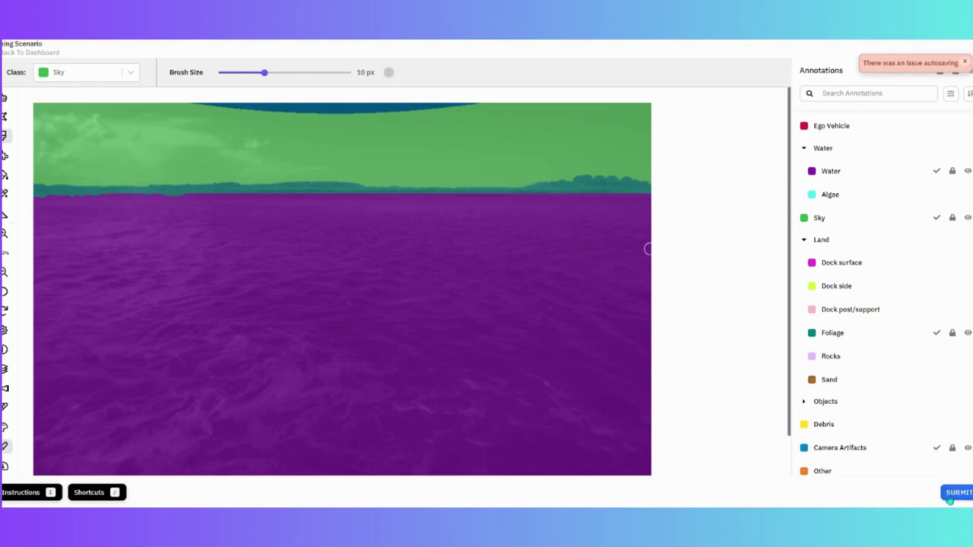
left_click(964, 62)
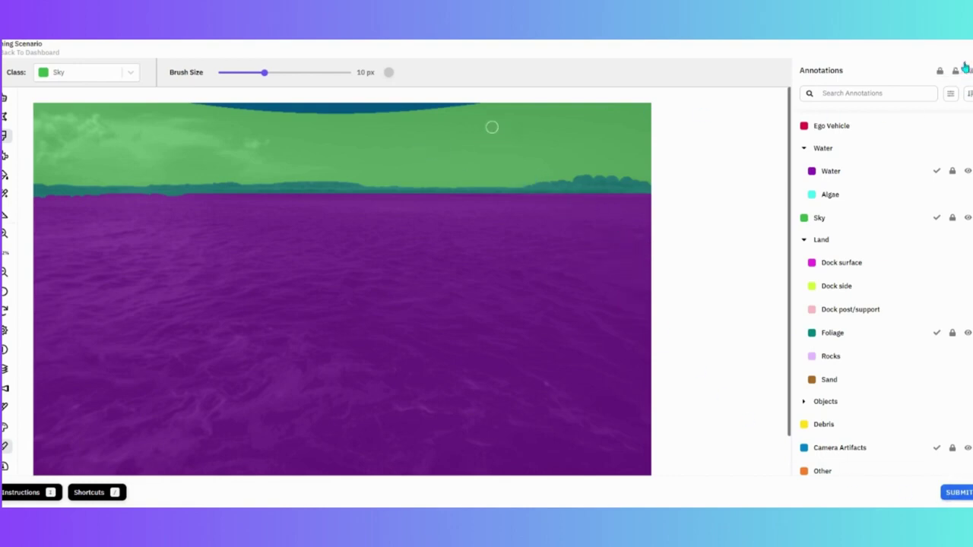
left_click(958, 493)
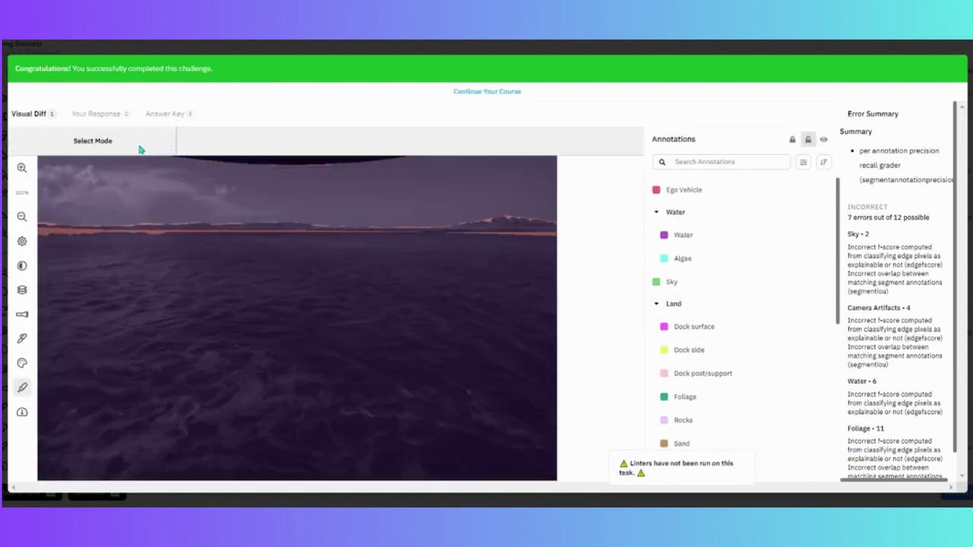
left_click(101, 115)
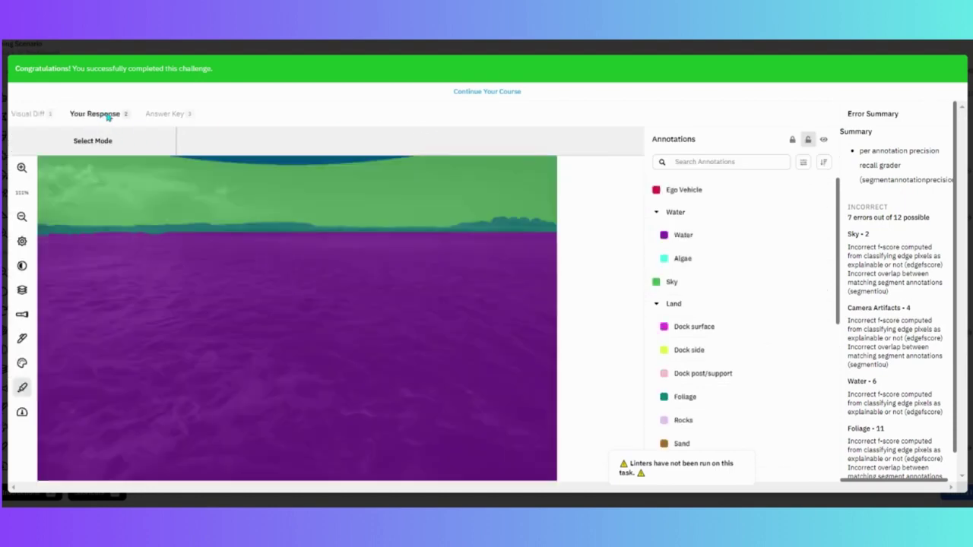